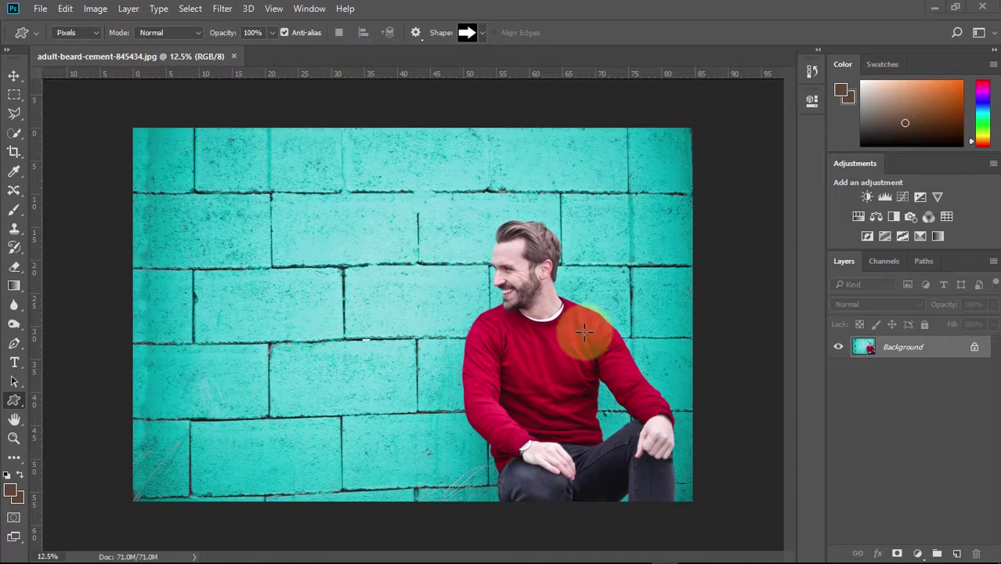
Step: Duplicate the Background layer to create a 'Background copy' layer above it
{"action": "right_click", "coordinate": [916, 353]}
{"action": "left_click", "coordinate": [912, 373]}
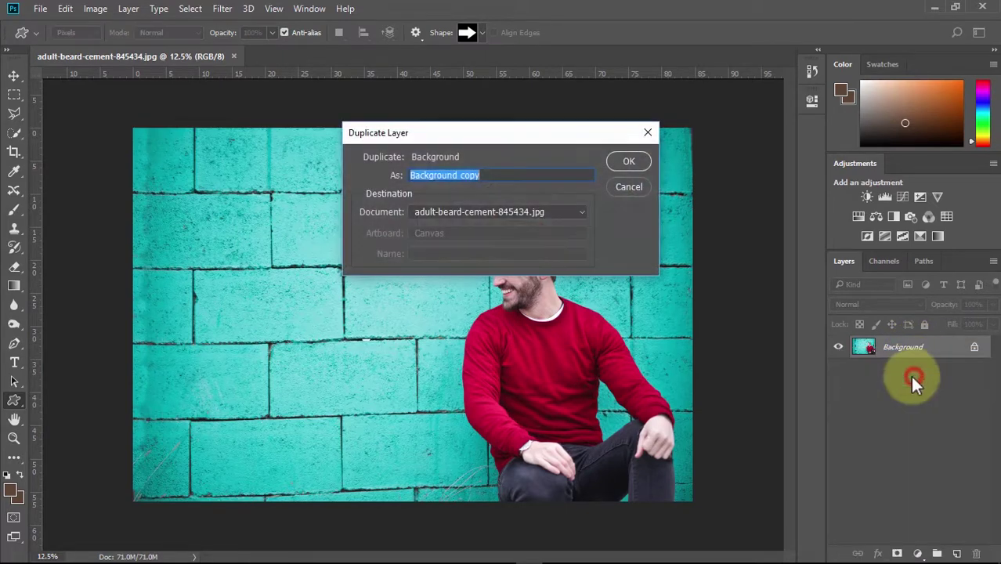
{"action": "left_click", "coordinate": [633, 160]}
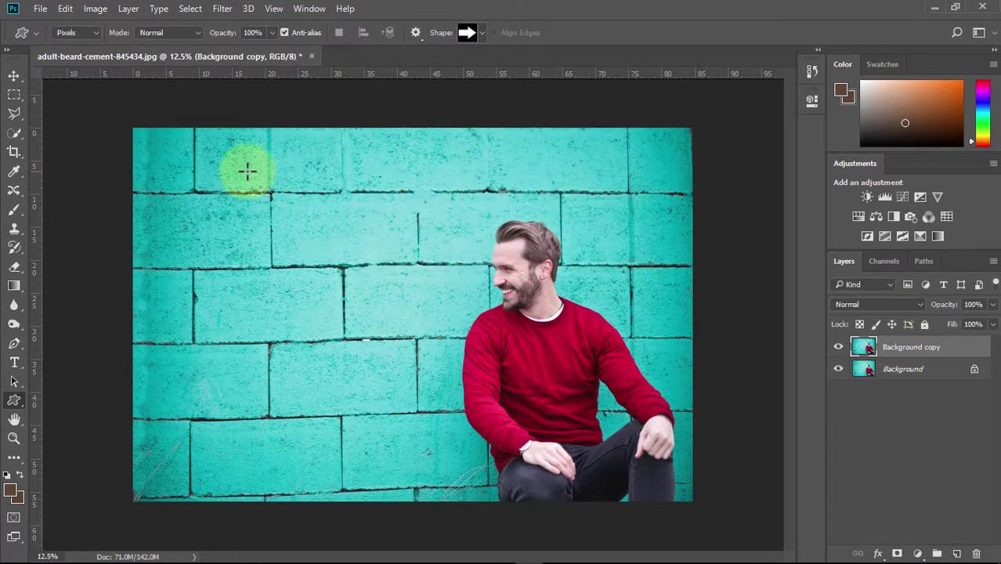
Step: Paint a Quick Selection across the teal brick wall with an enlarged brush
{"action": "left_click", "coordinate": [16, 133]}
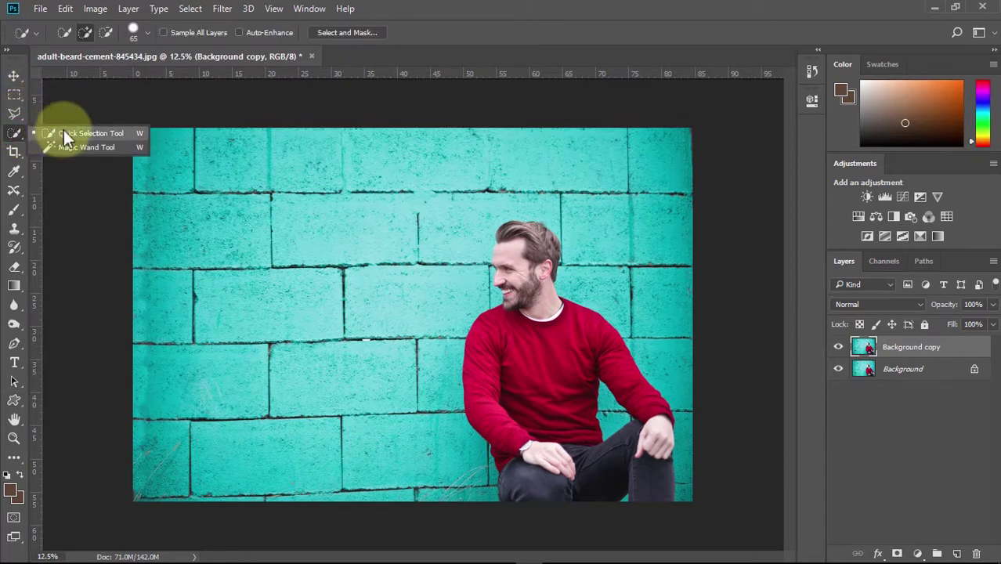
{"action": "left_click", "coordinate": [64, 131]}
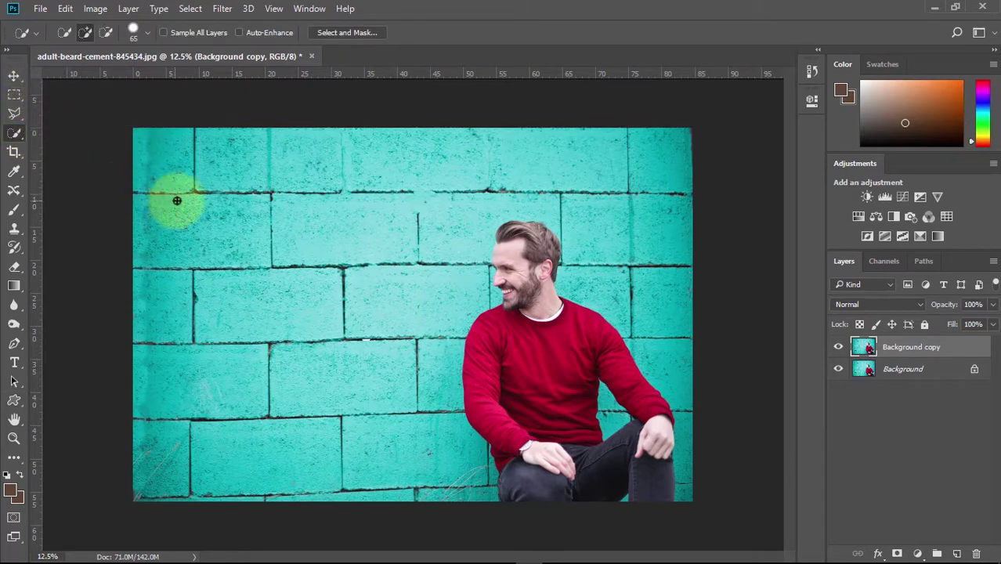
{"action": "left_click", "coordinate": [148, 29]}
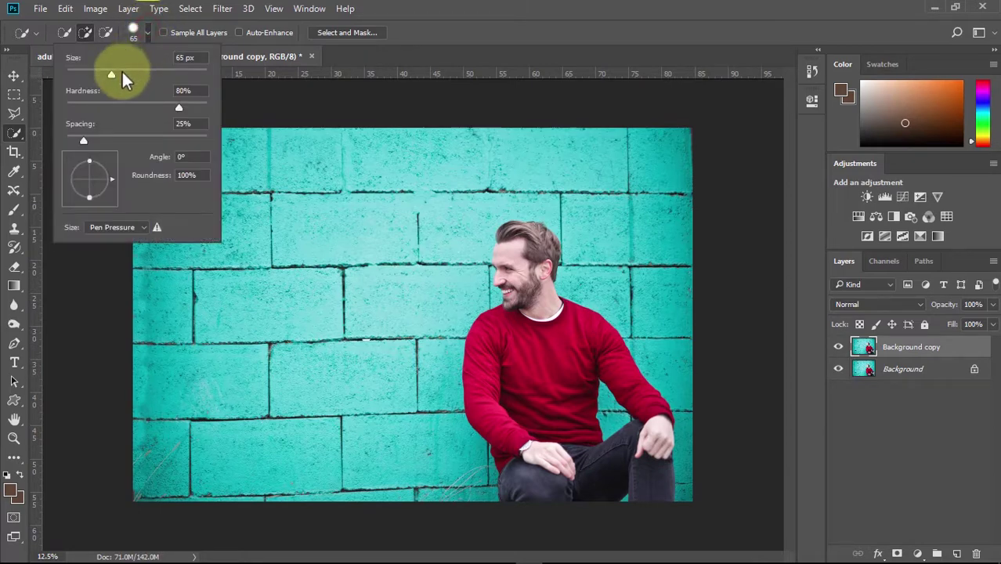
{"action": "key", "text": "Return"}
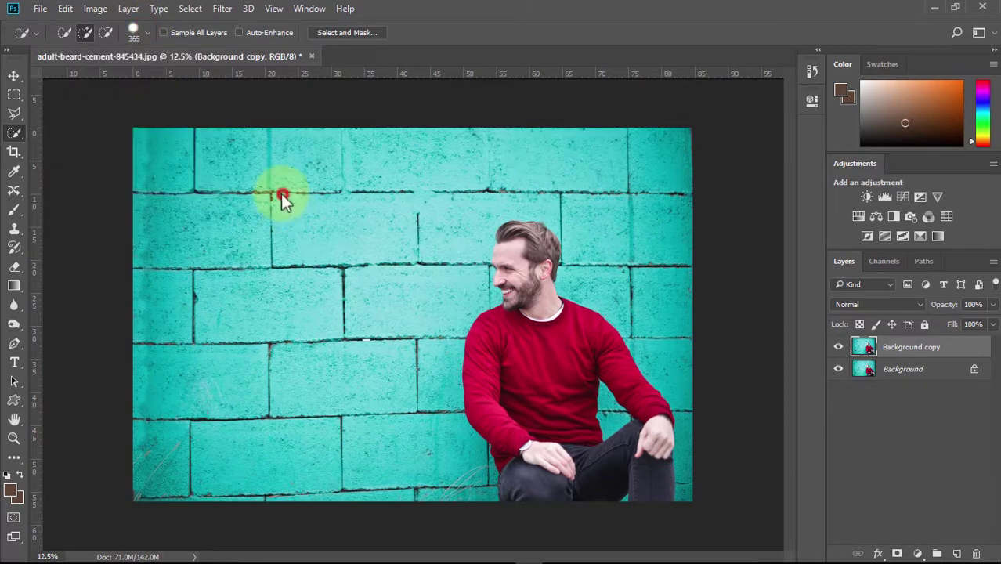
{"action": "mouse_move", "coordinate": [281, 195]}
{"action": "left_mouse_down"}
{"action": "mouse_move", "coordinate": [195, 172]}
{"action": "mouse_move", "coordinate": [197, 359]}
{"action": "left_mouse_up"}
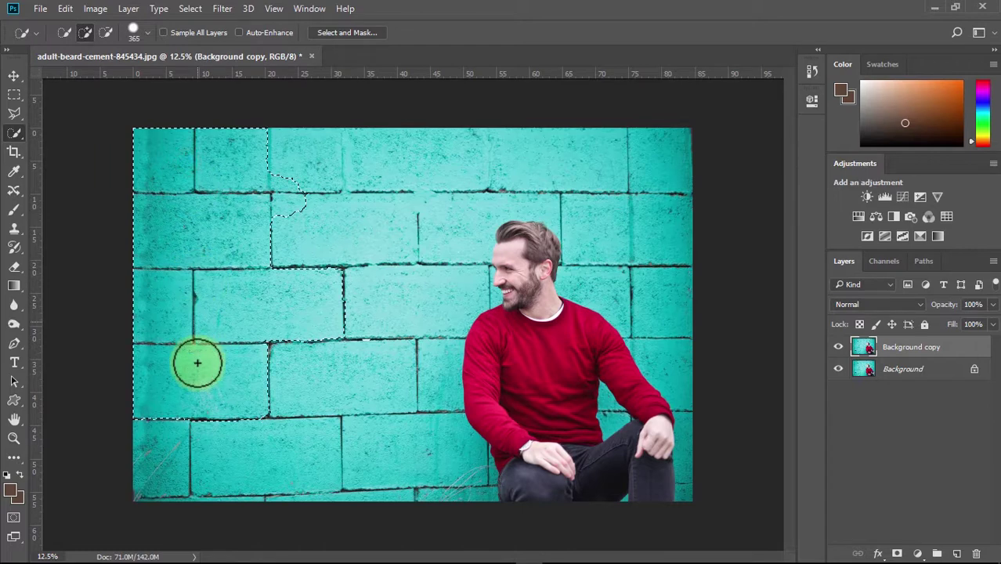
{"action": "mouse_move", "coordinate": [286, 161]}
{"action": "left_mouse_down"}
{"action": "mouse_move", "coordinate": [305, 262]}
{"action": "mouse_move", "coordinate": [399, 168]}
{"action": "mouse_move", "coordinate": [619, 161]}
{"action": "mouse_move", "coordinate": [646, 196]}
{"action": "mouse_move", "coordinate": [637, 257]}
{"action": "mouse_move", "coordinate": [675, 325]}
{"action": "mouse_move", "coordinate": [626, 284]}
{"action": "mouse_move", "coordinate": [345, 296]}
{"action": "mouse_move", "coordinate": [325, 409]}
{"action": "mouse_move", "coordinate": [341, 270]}
{"action": "mouse_move", "coordinate": [178, 424]}
{"action": "mouse_move", "coordinate": [265, 406]}
{"action": "mouse_move", "coordinate": [273, 488]}
{"action": "mouse_move", "coordinate": [346, 421]}
{"action": "mouse_move", "coordinate": [403, 501]}
{"action": "mouse_move", "coordinate": [458, 488]}
{"action": "mouse_move", "coordinate": [474, 475]}
{"action": "mouse_move", "coordinate": [427, 381]}
{"action": "mouse_move", "coordinate": [617, 201]}
{"action": "mouse_move", "coordinate": [700, 454]}
{"action": "left_mouse_up"}
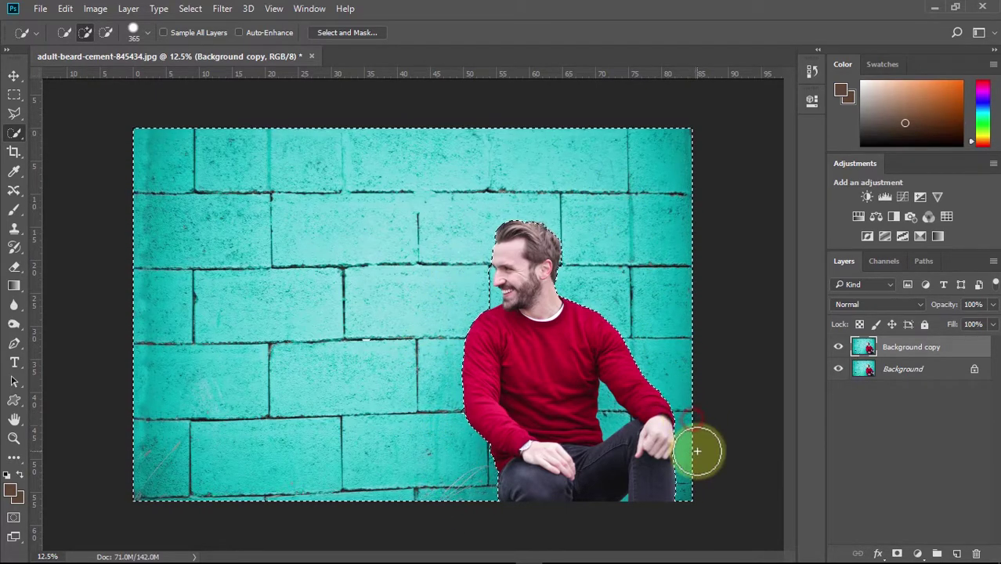
Step: Shrink the brush to 31 px and add the wall gaps near the knee and arm
{"action": "left_click", "coordinate": [147, 32]}
{"action": "left_click_drag", "start_coordinate": [183, 74], "coordinate": [112, 74]}
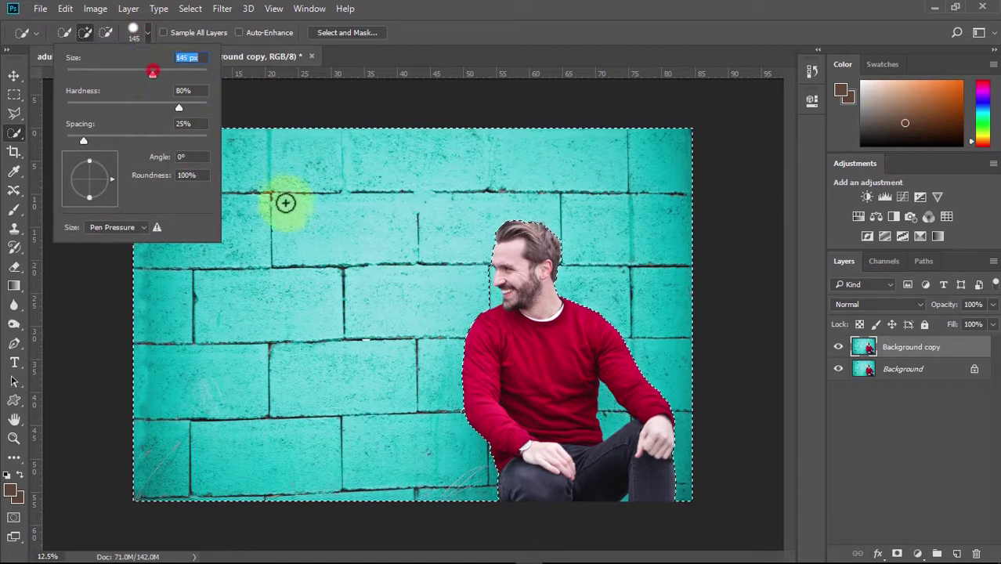
{"action": "left_click", "coordinate": [487, 293]}
{"action": "left_click_drag", "start_coordinate": [606, 398], "coordinate": [609, 423]}
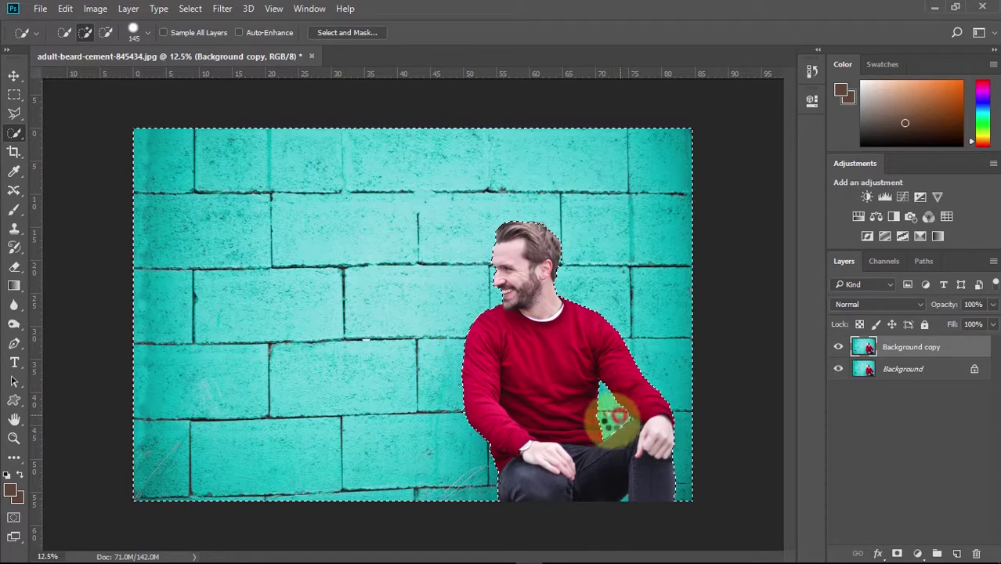
{"action": "left_click_drag", "start_coordinate": [620, 417], "coordinate": [622, 438]}
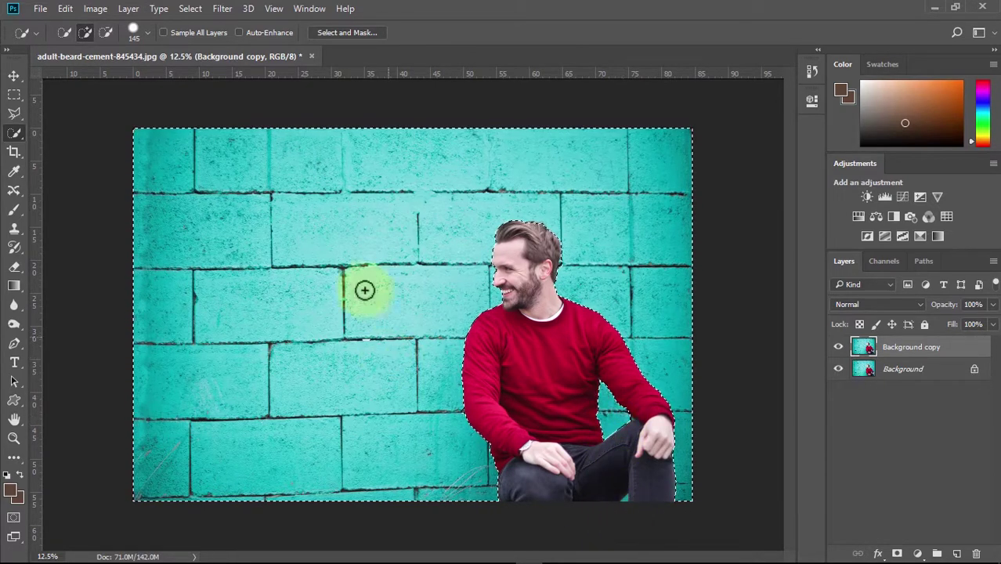
{"action": "left_click", "coordinate": [147, 32]}
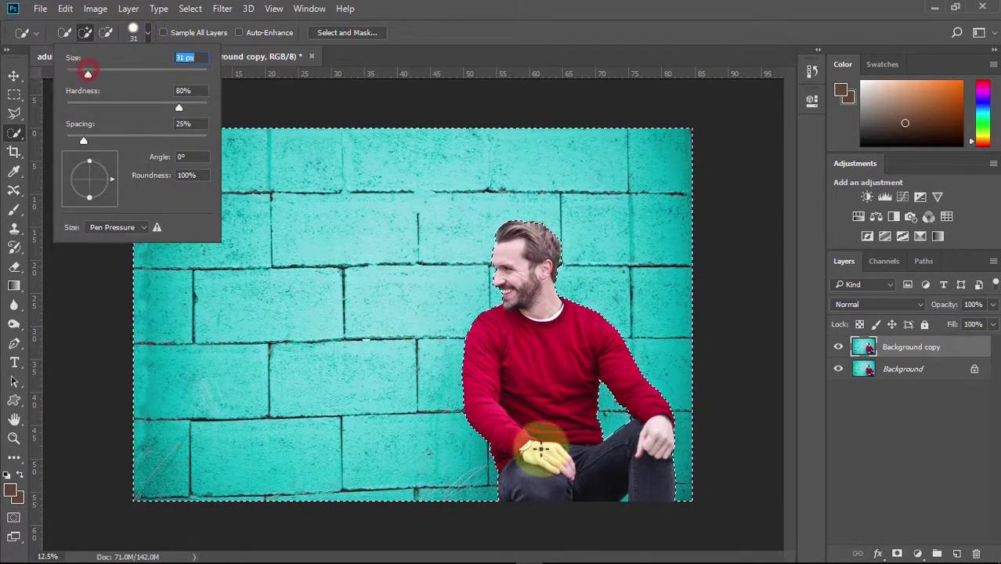
{"action": "left_click", "coordinate": [626, 495]}
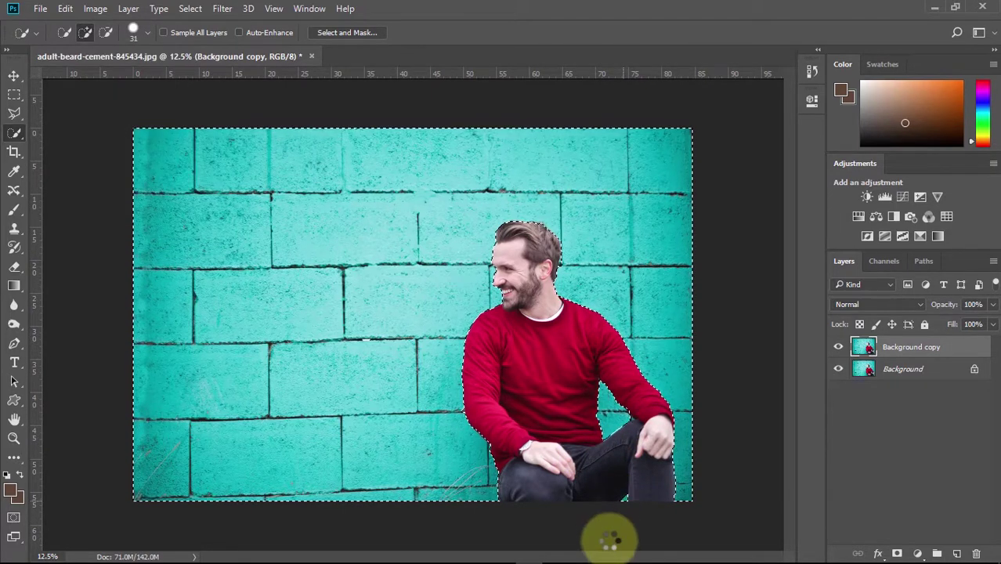
{"action": "left_click", "coordinate": [553, 371]}
{"action": "left_click_drag", "start_coordinate": [553, 371], "coordinate": [566, 259]}
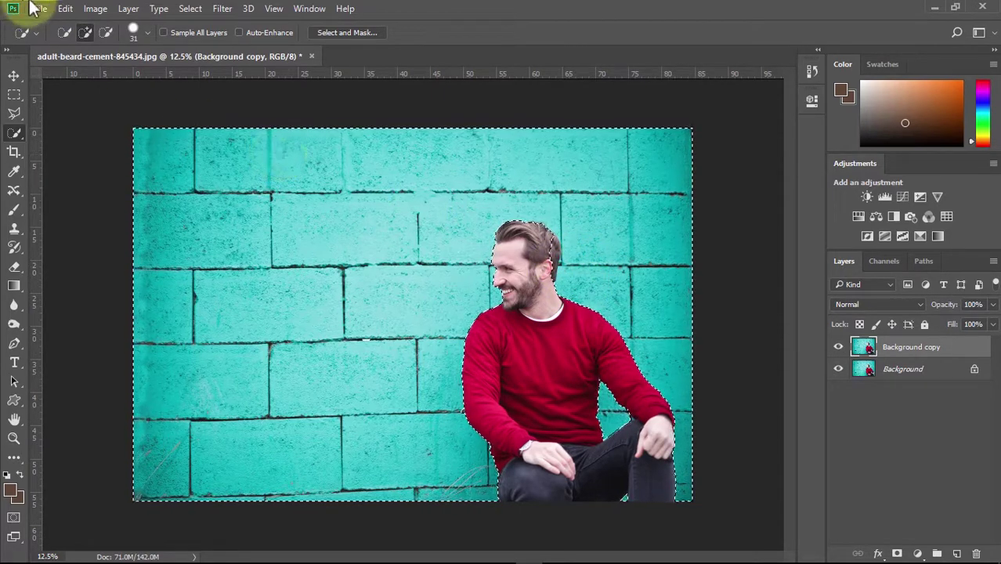
Step: Undo the last selection stroke and zoom in on the man's hair
{"action": "left_click", "coordinate": [65, 8]}
{"action": "left_click", "coordinate": [130, 57]}
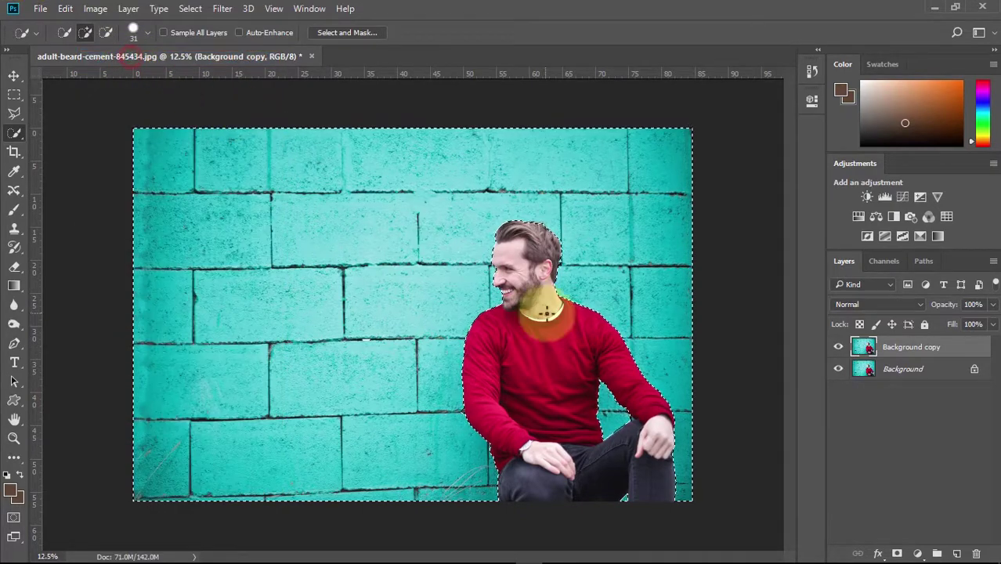
{"action": "left_click", "coordinate": [14, 437]}
{"action": "left_click", "coordinate": [550, 258]}
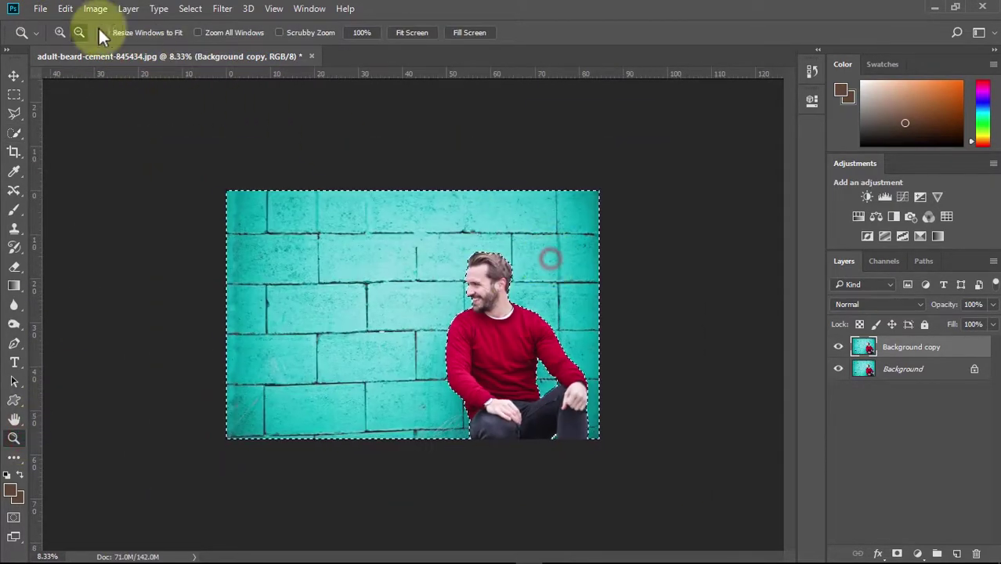
{"action": "left_click", "coordinate": [59, 32]}
{"action": "left_click", "coordinate": [543, 351]}
{"action": "left_click", "coordinate": [573, 348]}
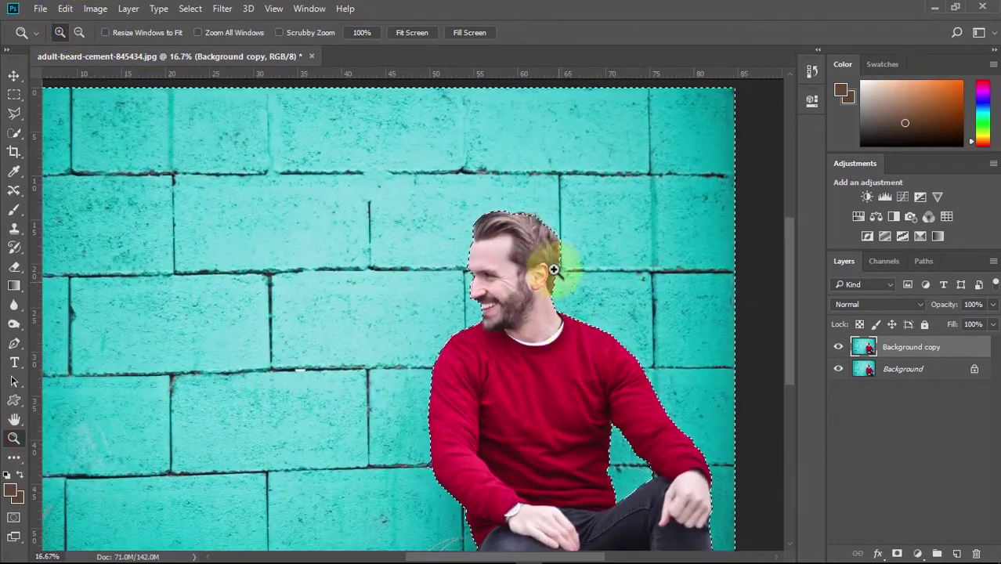
{"action": "left_click", "coordinate": [546, 249]}
Step: Subtract the top of the hair from the selection with Quick Selection
{"action": "right_click", "coordinate": [14, 132]}
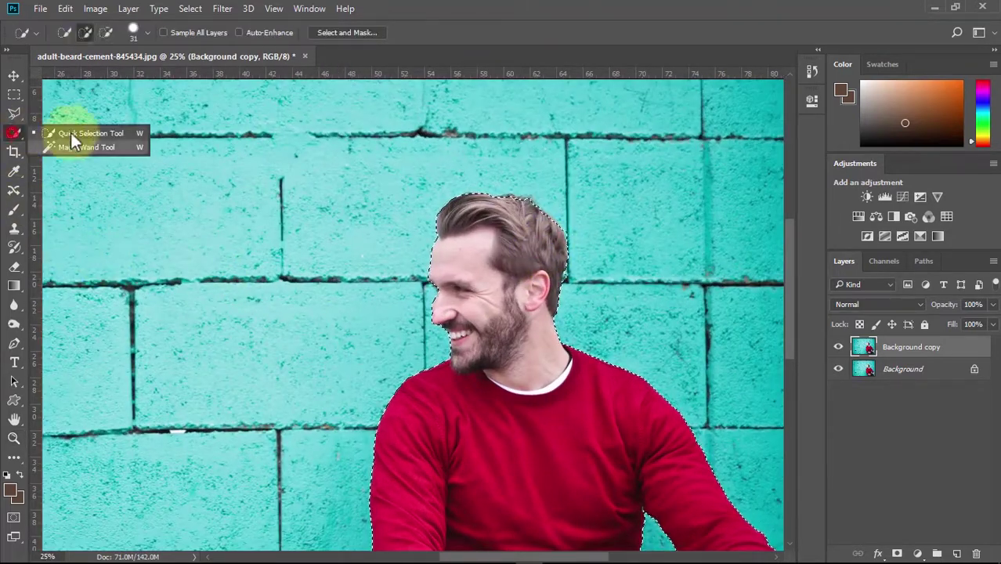
{"action": "left_click", "coordinate": [70, 132]}
{"action": "left_click", "coordinate": [107, 32]}
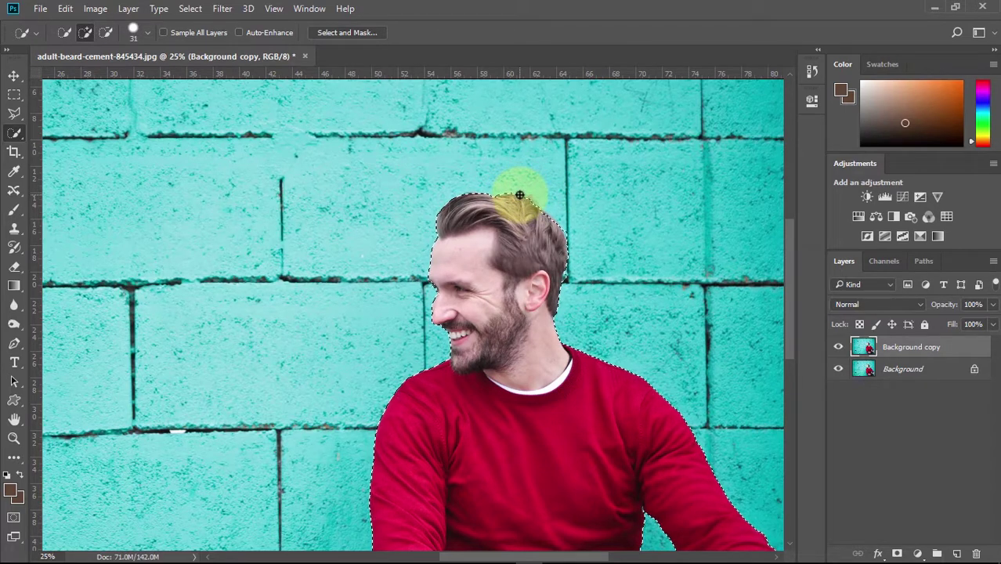
{"action": "left_click", "coordinate": [520, 195]}
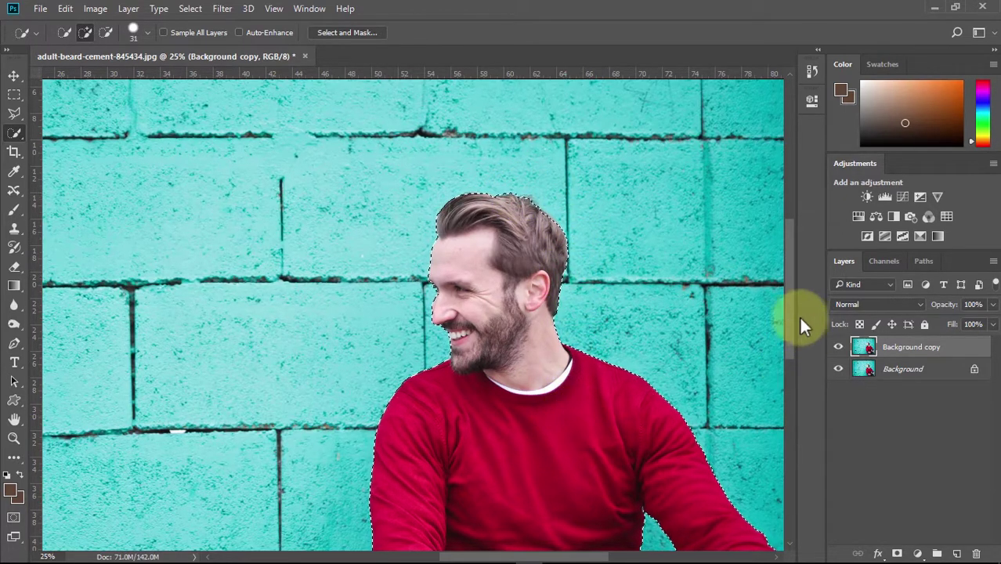
{"action": "mouse_move", "coordinate": [786, 320]}
{"action": "left_mouse_down"}
{"action": "mouse_move", "coordinate": [794, 391]}
{"action": "mouse_move", "coordinate": [711, 343]}
{"action": "left_mouse_up"}
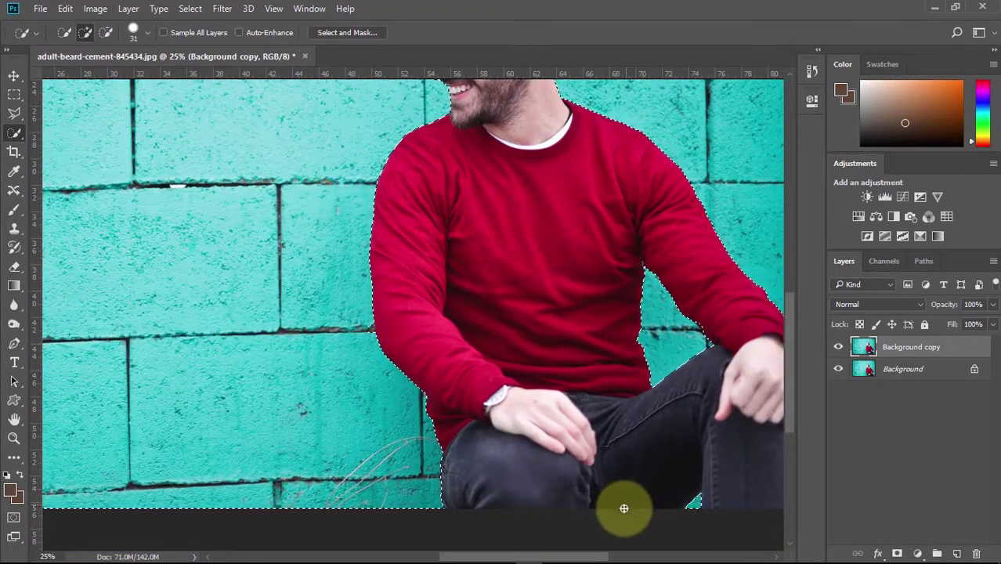
Step: Zoom back out and invert the selection with Select > Inverse
{"action": "left_click", "coordinate": [13, 438]}
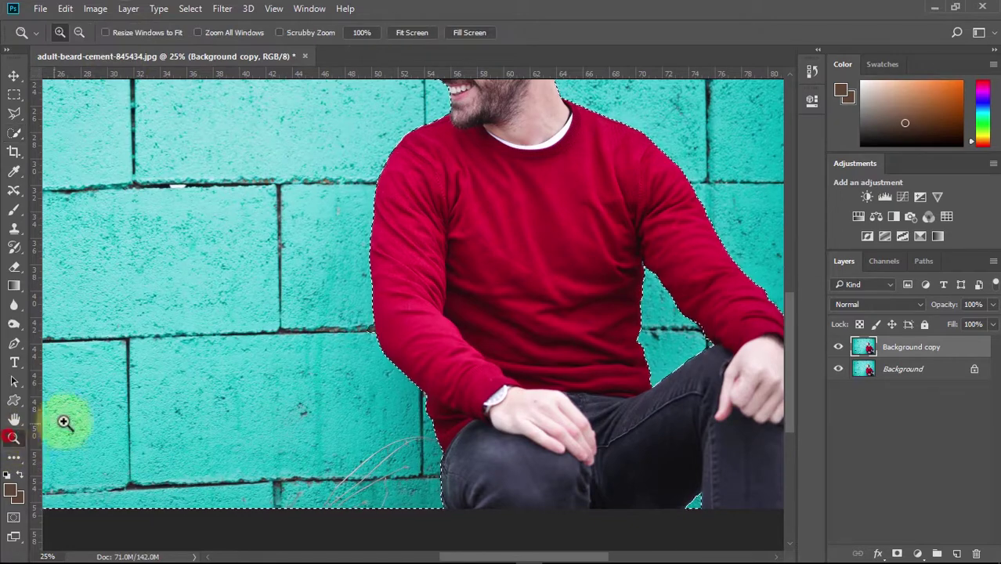
{"action": "left_click", "coordinate": [78, 32]}
{"action": "left_click", "coordinate": [581, 197]}
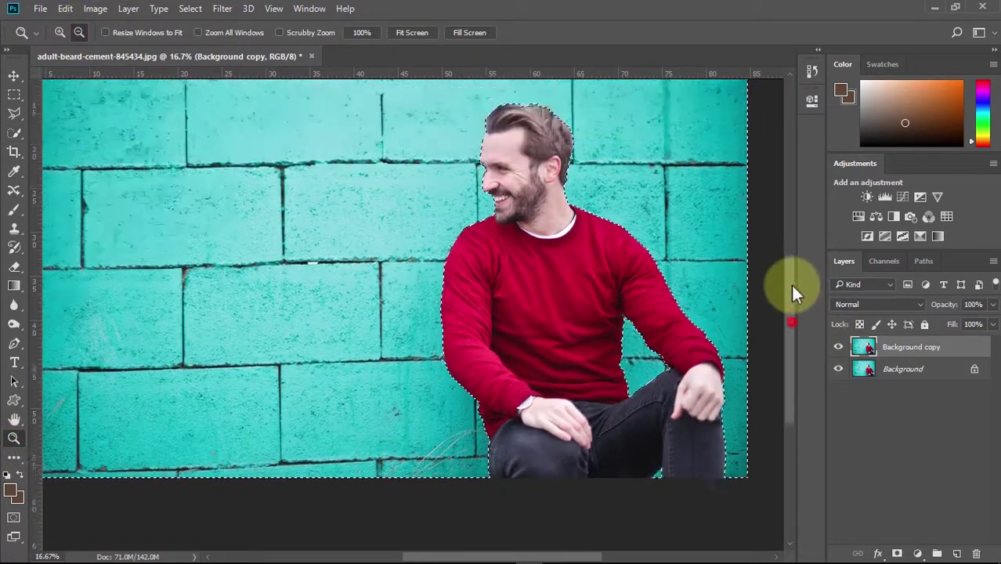
{"action": "left_click", "coordinate": [429, 286]}
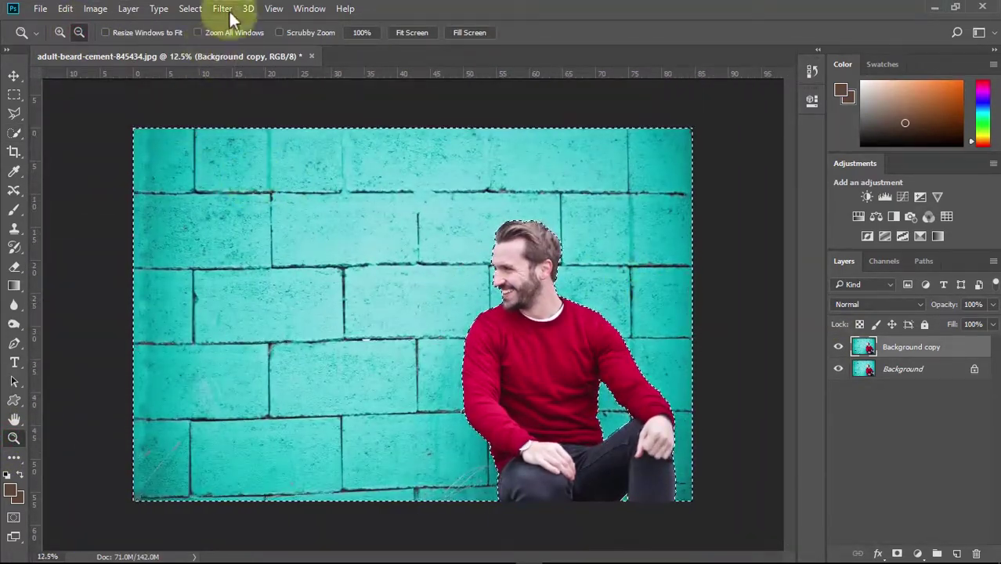
{"action": "left_click", "coordinate": [199, 7]}
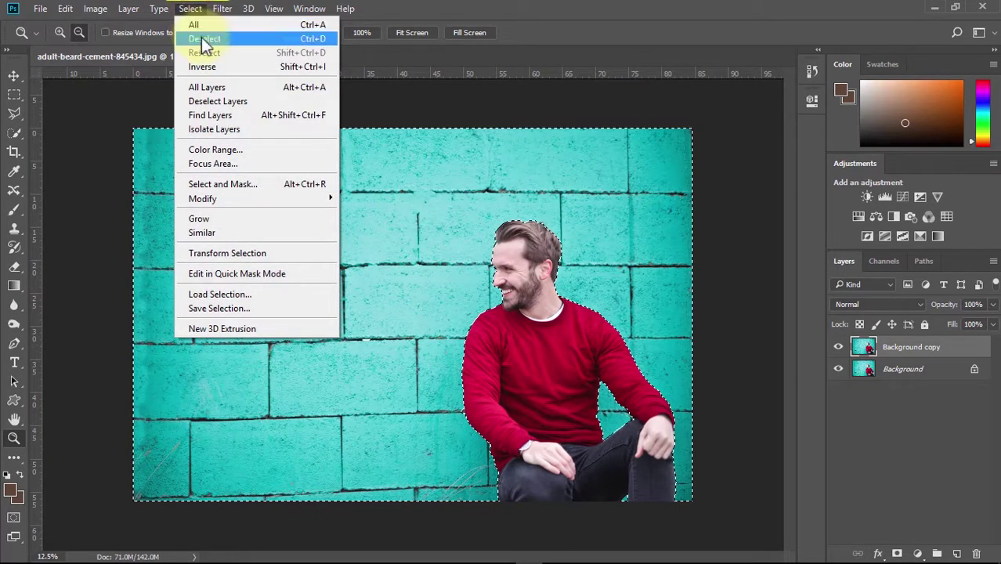
{"action": "left_click", "coordinate": [215, 67]}
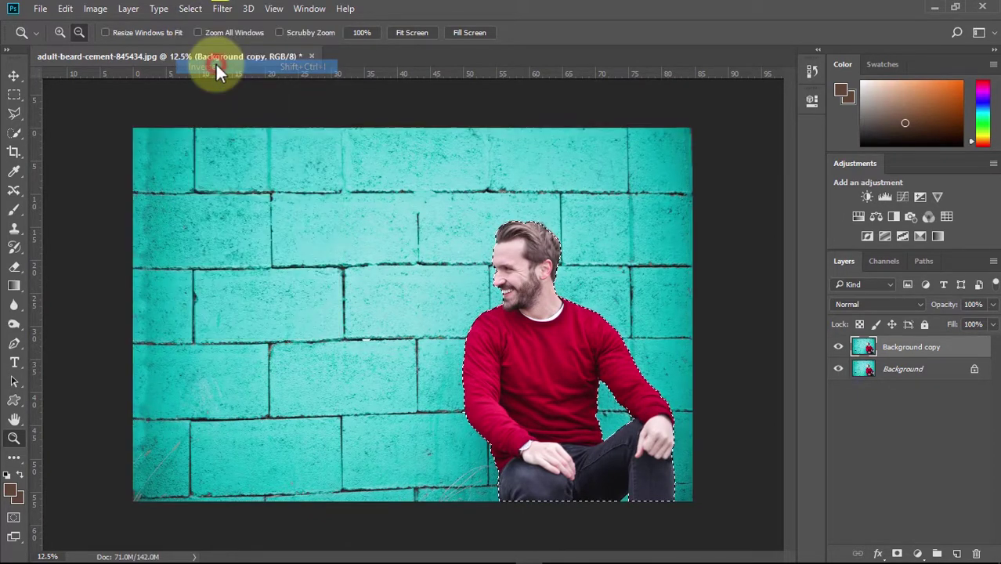
{"action": "left_click", "coordinate": [190, 9]}
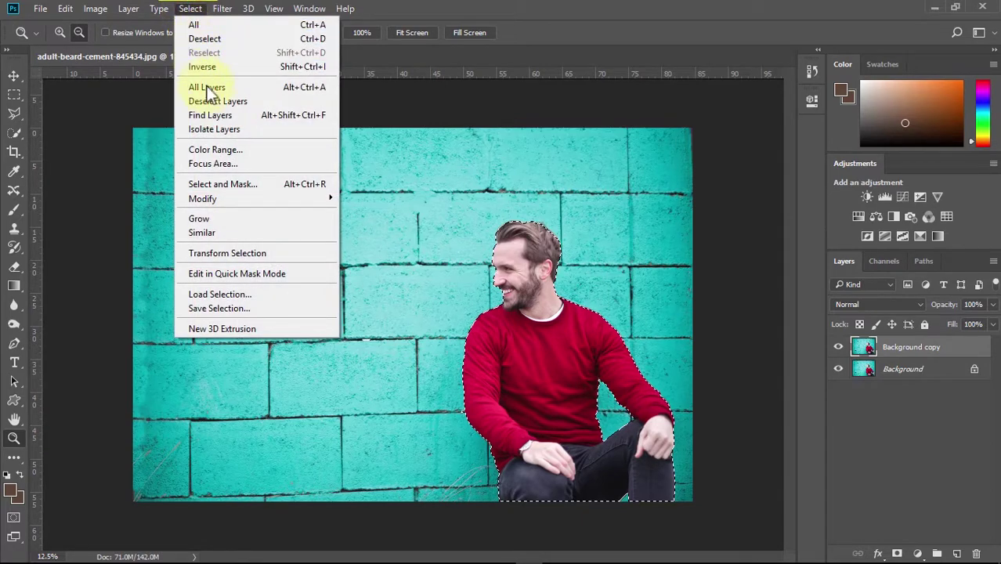
Step: Open Select and Mask and zoom in around the man's neck
{"action": "left_click", "coordinate": [251, 185]}
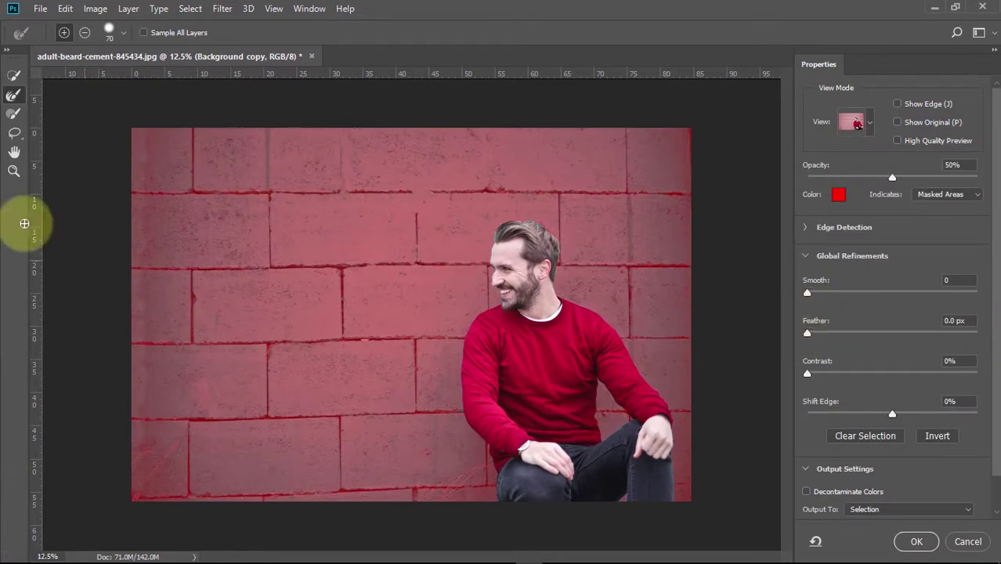
{"action": "left_click", "coordinate": [13, 170]}
{"action": "left_click", "coordinate": [538, 282]}
{"action": "left_click", "coordinate": [60, 32]}
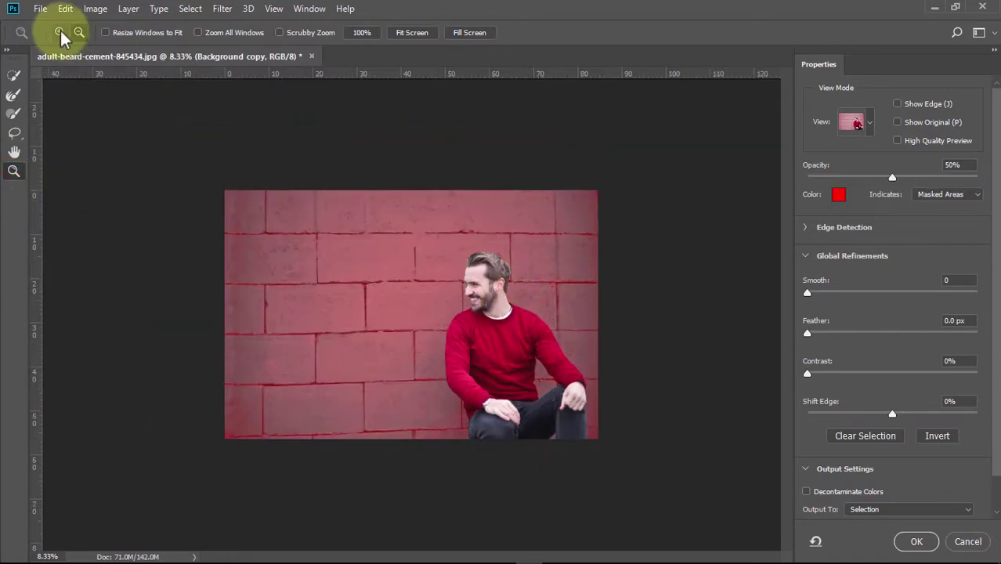
{"action": "left_click", "coordinate": [515, 342]}
{"action": "left_click", "coordinate": [597, 340]}
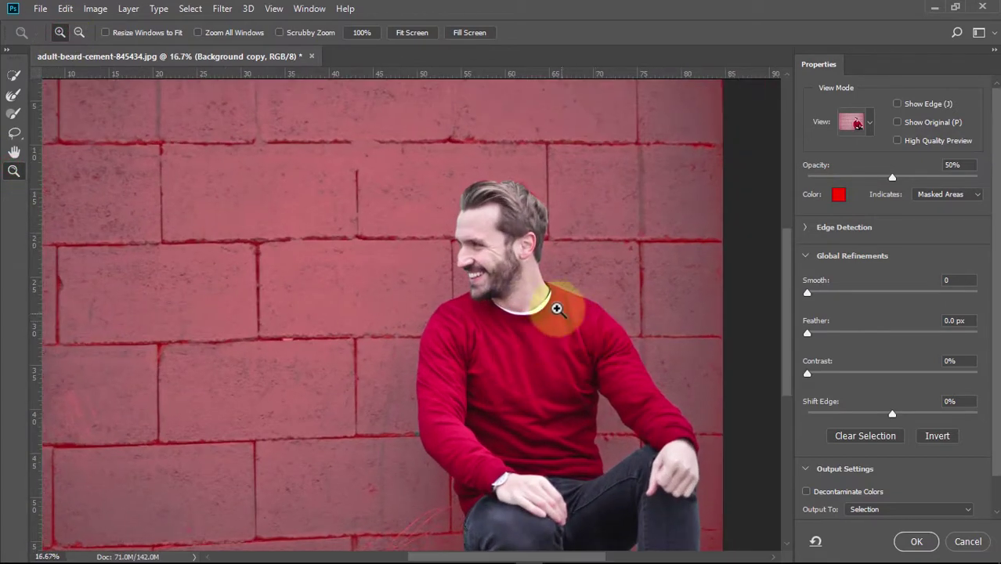
{"action": "left_click", "coordinate": [534, 300]}
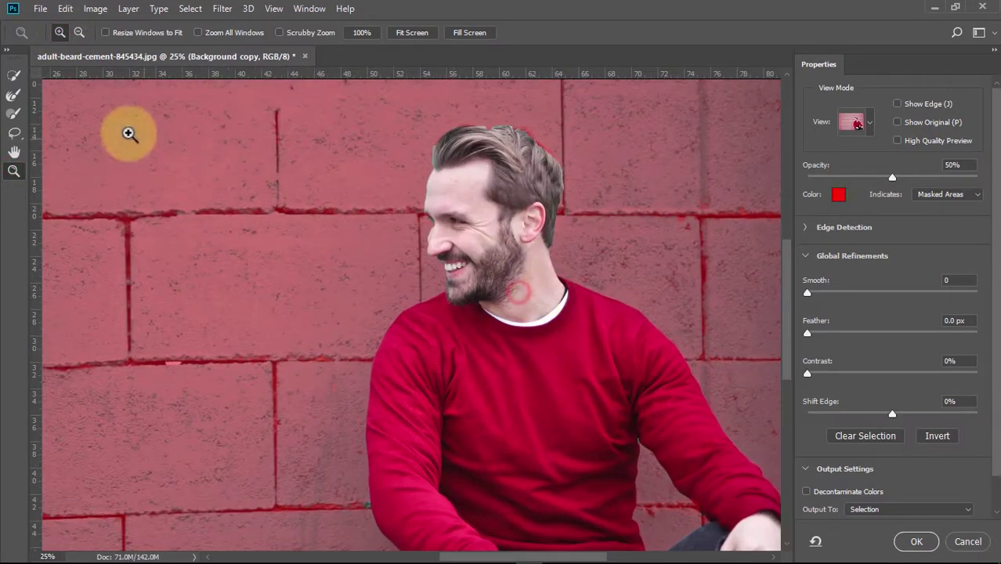
{"action": "left_click", "coordinate": [14, 95]}
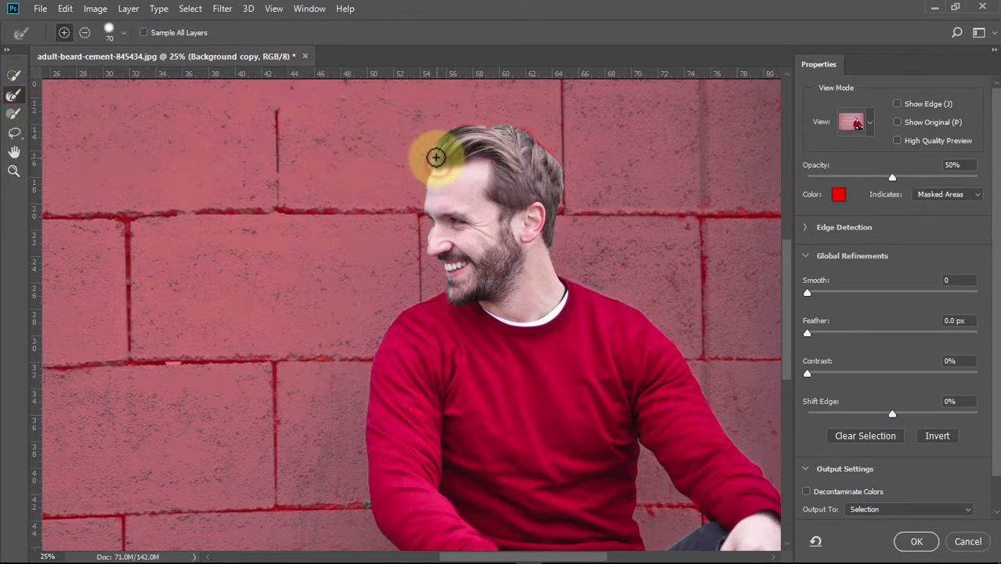
Step: Refine the edges along the hair, head, shoulder, sweater side, face and left arm
{"action": "mouse_move", "coordinate": [442, 130]}
{"action": "left_mouse_down"}
{"action": "mouse_move", "coordinate": [514, 123]}
{"action": "mouse_move", "coordinate": [546, 149]}
{"action": "mouse_move", "coordinate": [560, 212]}
{"action": "left_mouse_up"}
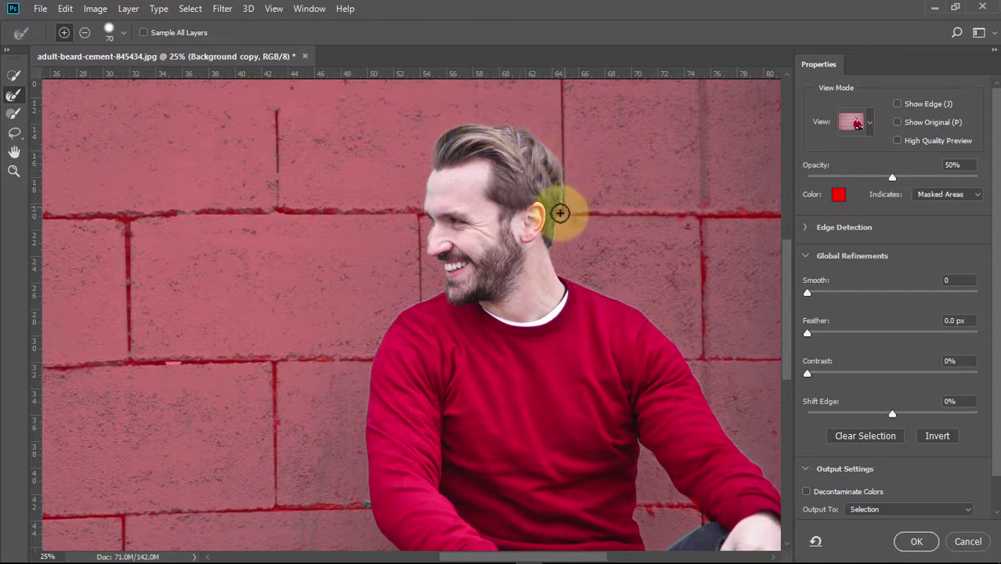
{"action": "mouse_move", "coordinate": [559, 276]}
{"action": "left_mouse_down"}
{"action": "mouse_move", "coordinate": [637, 307]}
{"action": "mouse_move", "coordinate": [681, 351]}
{"action": "mouse_move", "coordinate": [744, 463]}
{"action": "left_mouse_up"}
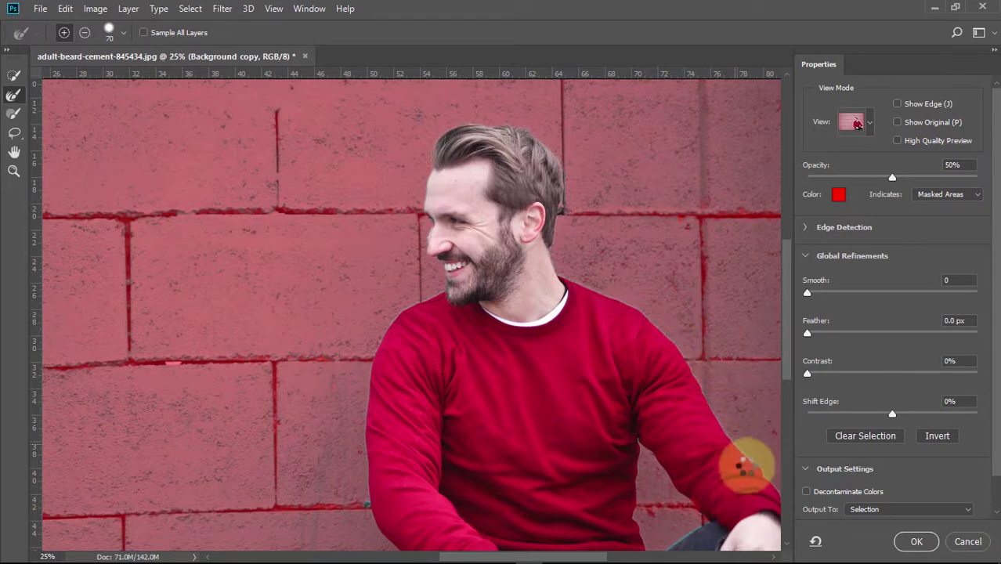
{"action": "left_click_drag", "start_coordinate": [656, 389], "coordinate": [447, 522]}
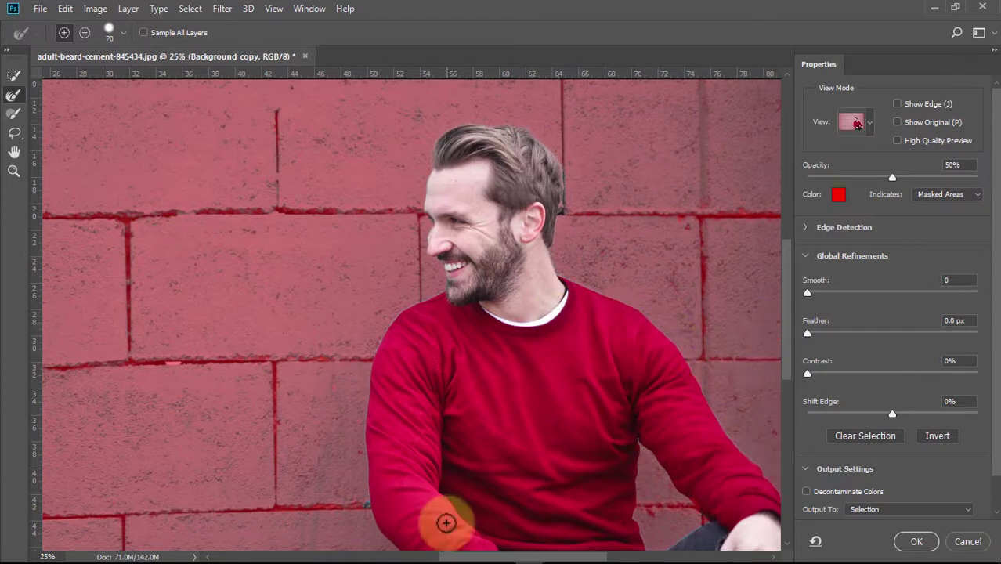
{"action": "mouse_move", "coordinate": [438, 177]}
{"action": "left_mouse_down"}
{"action": "mouse_move", "coordinate": [424, 179]}
{"action": "mouse_move", "coordinate": [425, 217]}
{"action": "mouse_move", "coordinate": [441, 267]}
{"action": "mouse_move", "coordinate": [375, 354]}
{"action": "left_mouse_up"}
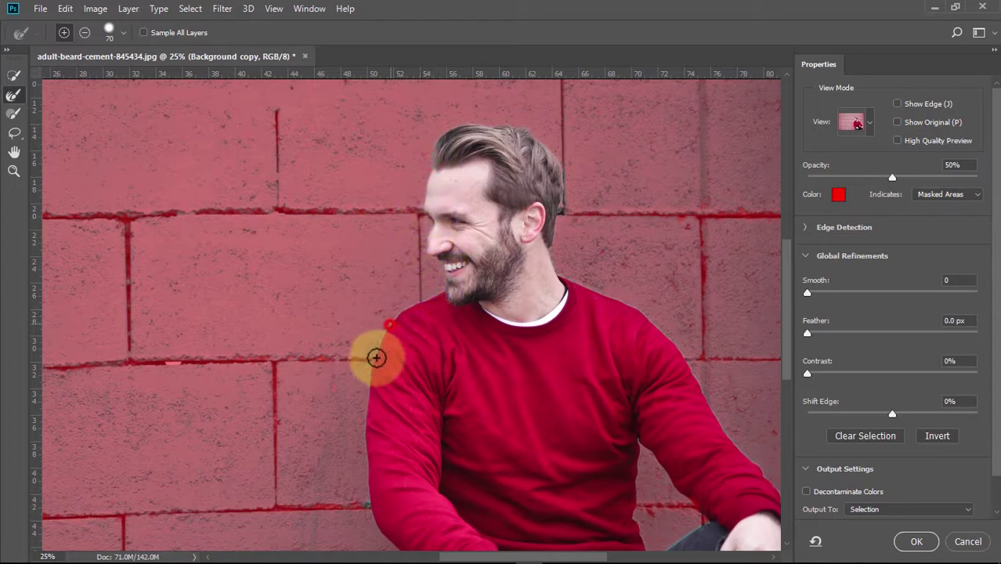
{"action": "left_click_drag", "start_coordinate": [369, 506], "coordinate": [406, 444]}
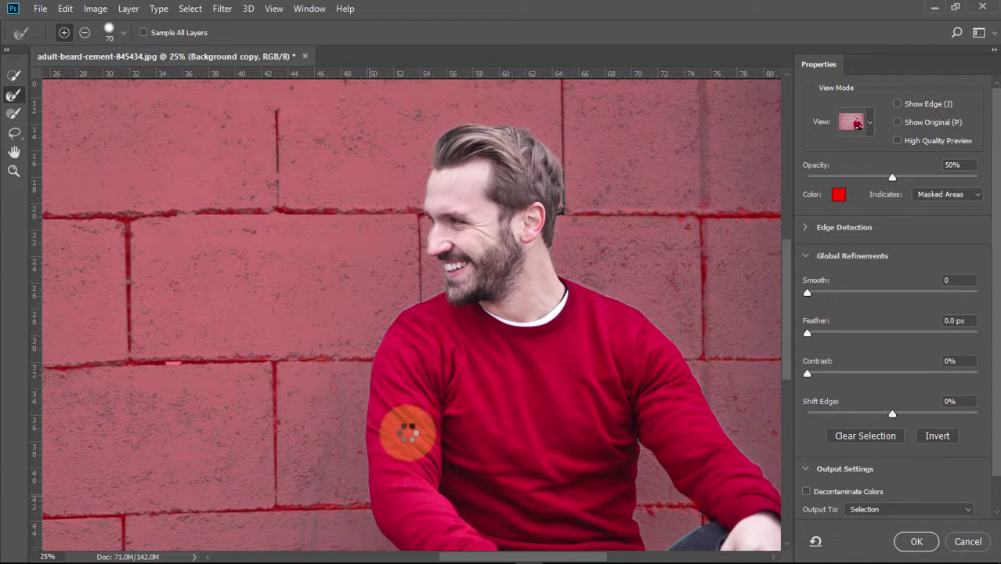
{"action": "left_click_drag", "start_coordinate": [786, 329], "coordinate": [786, 383]}
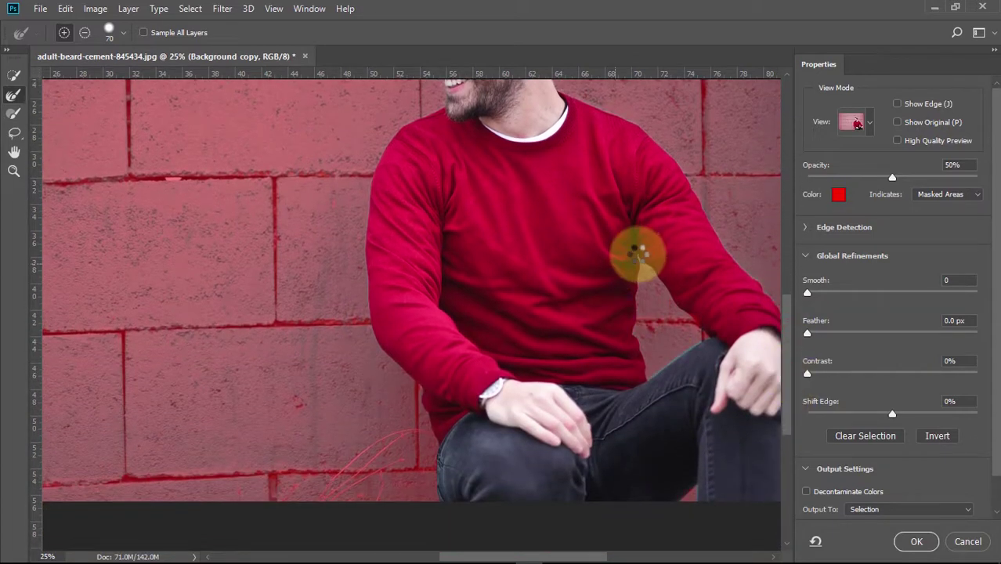
{"action": "left_click_drag", "start_coordinate": [638, 251], "coordinate": [648, 376]}
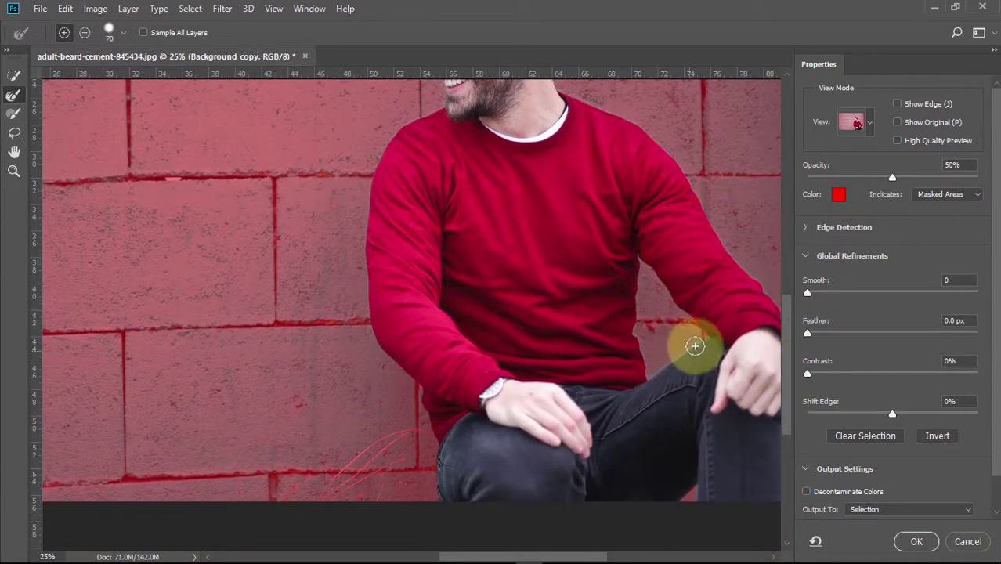
Step: Refine the edges of both arms and the right side of the jeans
{"action": "mouse_move", "coordinate": [694, 345]}
{"action": "left_mouse_down"}
{"action": "mouse_move", "coordinate": [640, 258]}
{"action": "mouse_move", "coordinate": [706, 217]}
{"action": "mouse_move", "coordinate": [776, 313]}
{"action": "left_mouse_up"}
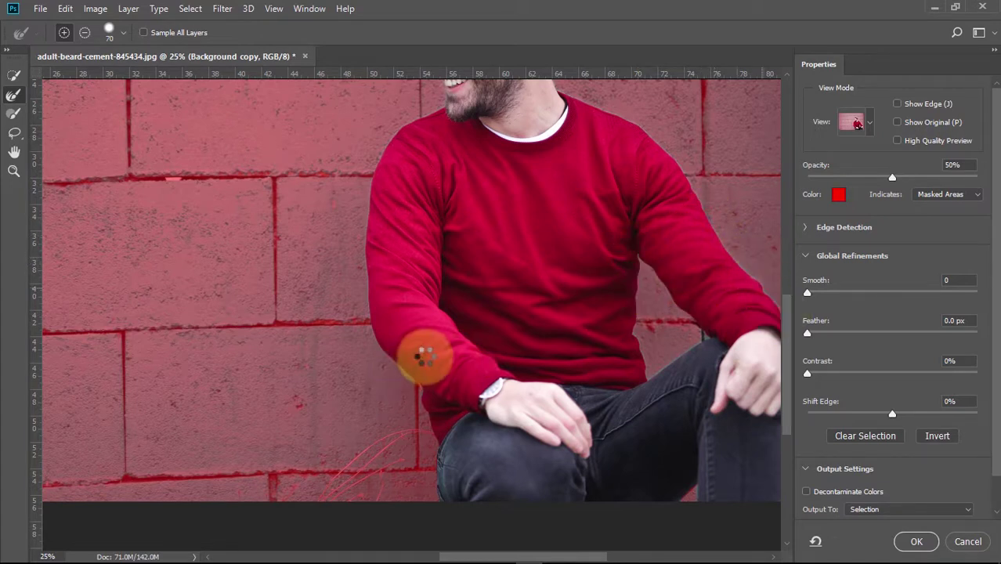
{"action": "mouse_move", "coordinate": [423, 358]}
{"action": "left_mouse_down"}
{"action": "mouse_move", "coordinate": [369, 246]}
{"action": "mouse_move", "coordinate": [380, 352]}
{"action": "left_mouse_up"}
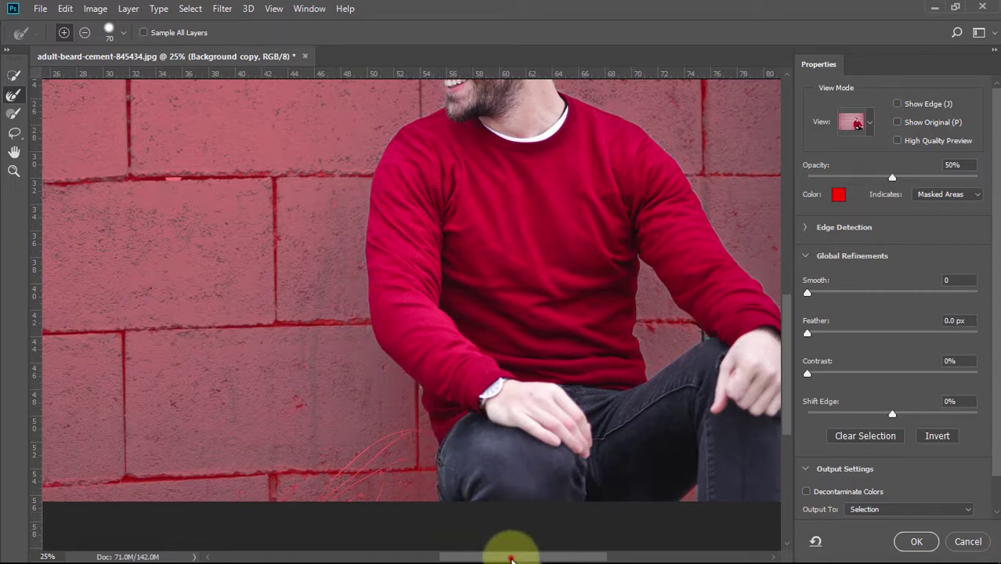
{"action": "left_click_drag", "start_coordinate": [511, 558], "coordinate": [552, 557]}
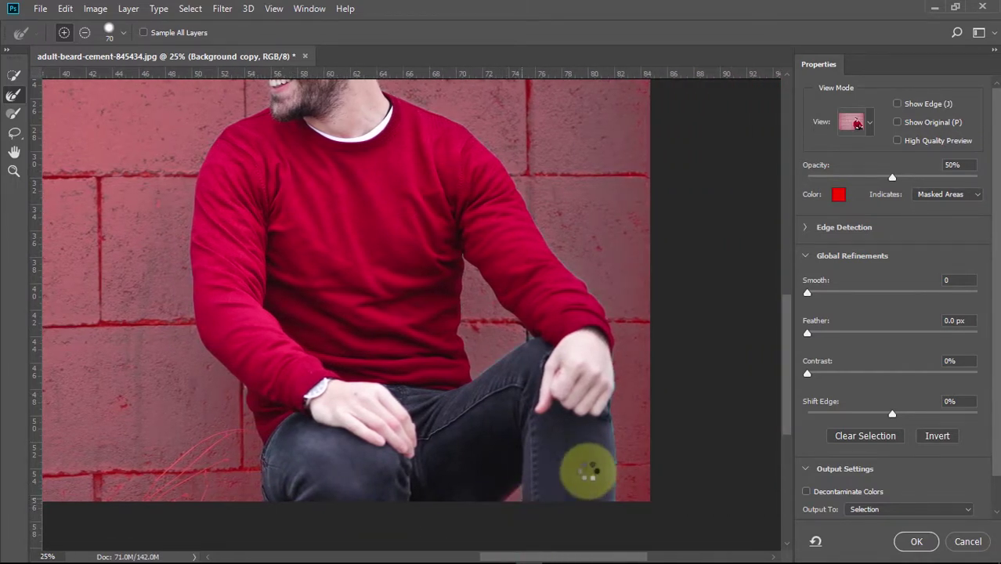
{"action": "mouse_move", "coordinate": [570, 274]}
{"action": "left_mouse_down"}
{"action": "mouse_move", "coordinate": [597, 298]}
{"action": "mouse_move", "coordinate": [606, 345]}
{"action": "left_mouse_up"}
{"action": "left_click_drag", "start_coordinate": [613, 443], "coordinate": [614, 486]}
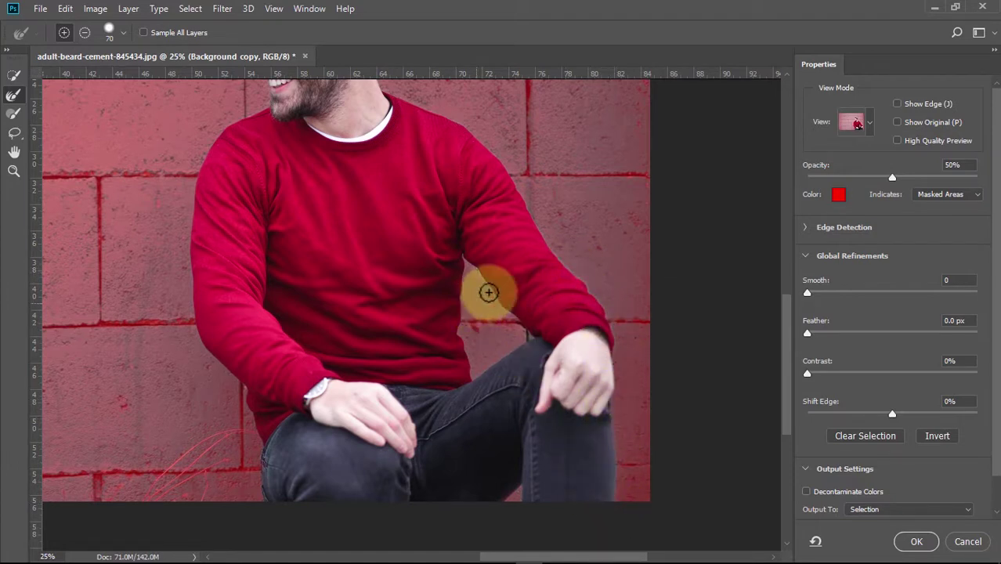
{"action": "left_click_drag", "start_coordinate": [788, 314], "coordinate": [788, 286]}
{"action": "left_click", "coordinate": [85, 32]}
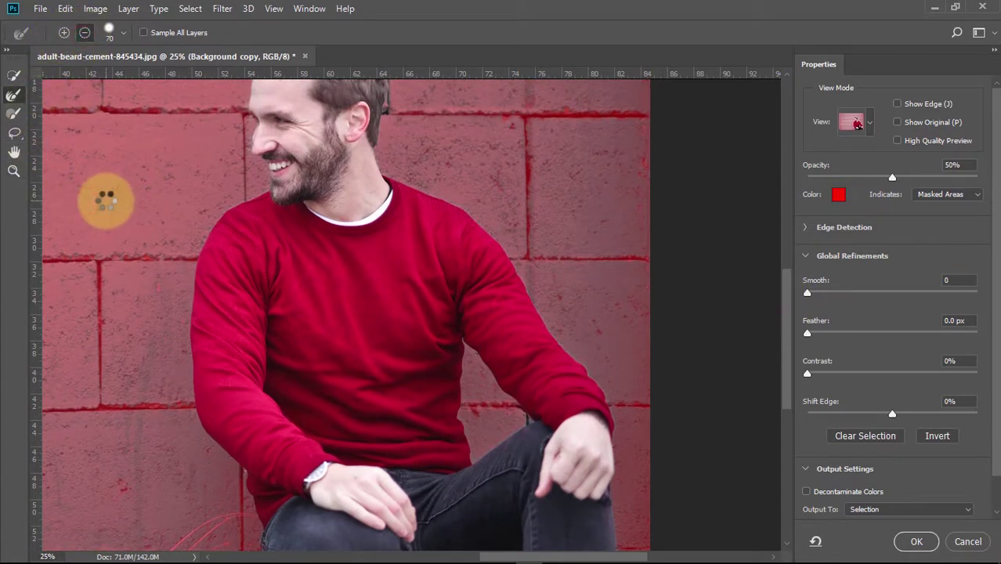
Step: Apply Feather 2.2 px, Contrast 26% and Shift Edge −6% to the man's selection
{"action": "left_click", "coordinate": [14, 170]}
{"action": "left_click", "coordinate": [80, 33]}
{"action": "left_click", "coordinate": [112, 142]}
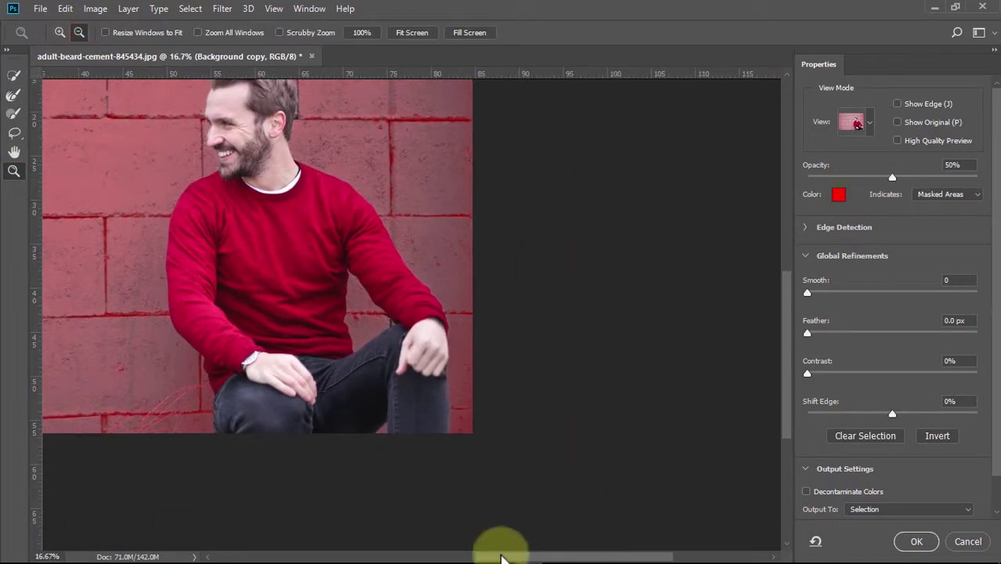
{"action": "left_click_drag", "start_coordinate": [503, 553], "coordinate": [418, 554]}
{"action": "left_click_drag", "start_coordinate": [786, 335], "coordinate": [790, 302]}
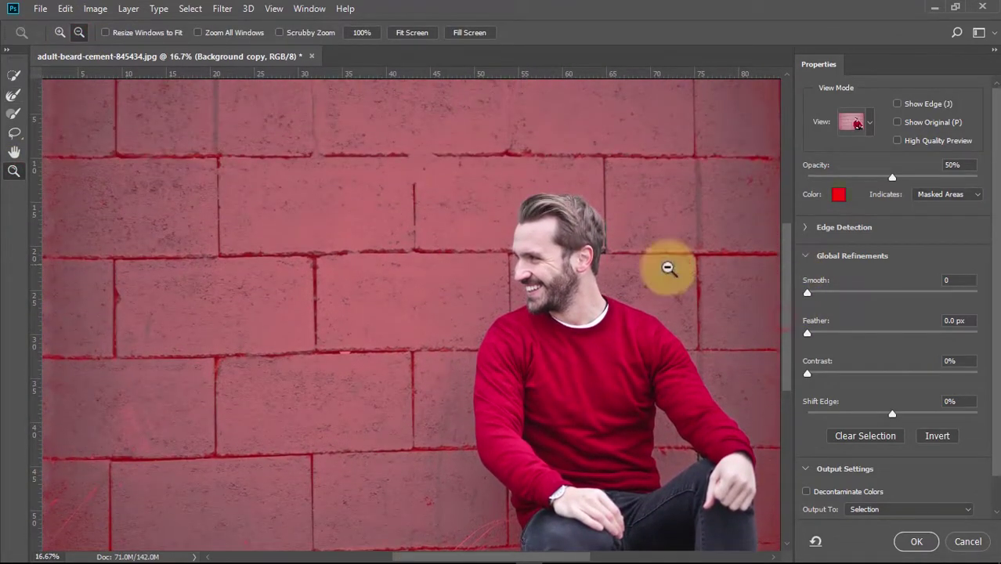
{"action": "left_click", "coordinate": [599, 264]}
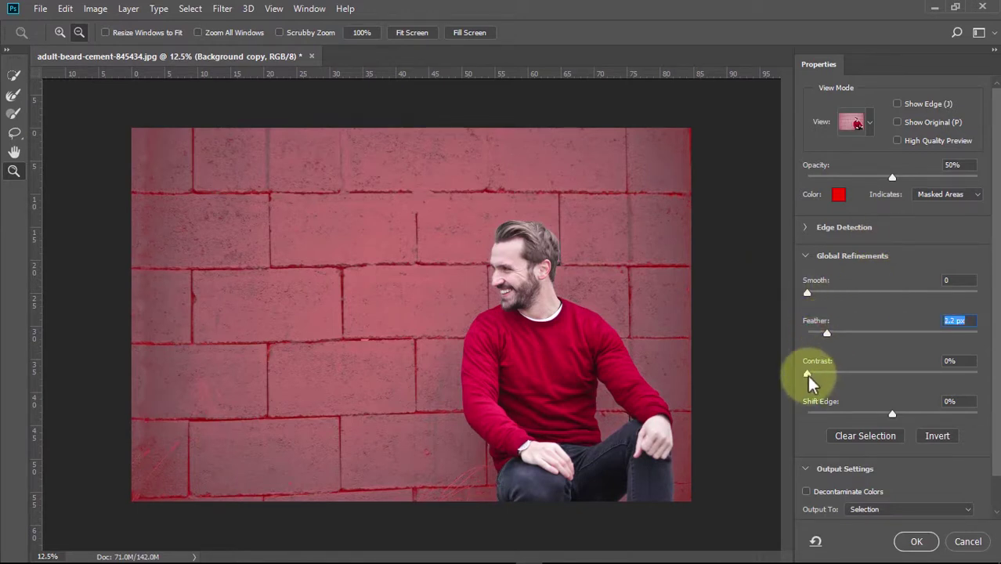
{"action": "left_click_drag", "start_coordinate": [807, 374], "coordinate": [842, 376]}
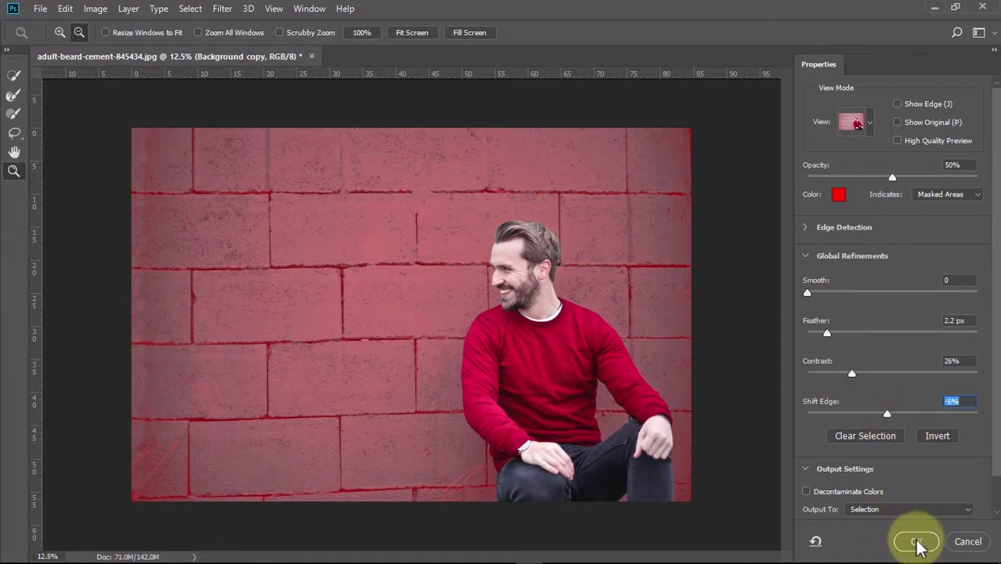
{"action": "left_click", "coordinate": [917, 543]}
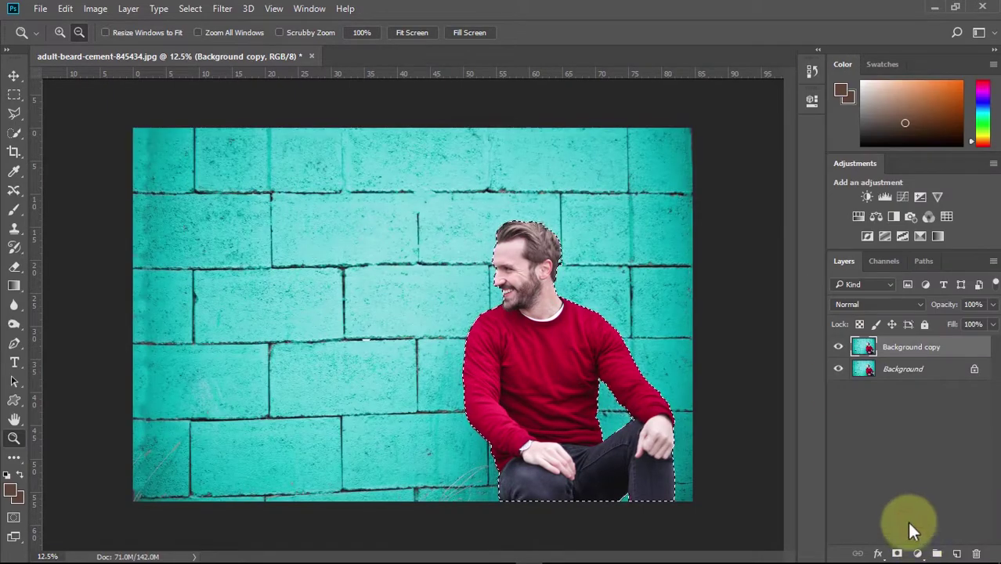
Step: Use Select > Inverse to switch the selection to the brick wall
{"action": "left_click", "coordinate": [192, 8]}
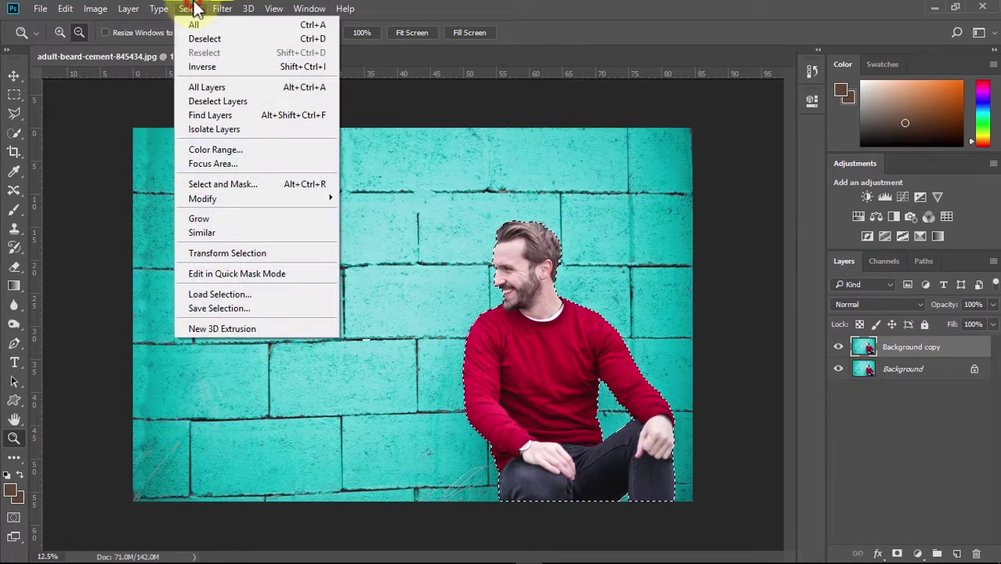
{"action": "left_click", "coordinate": [211, 66]}
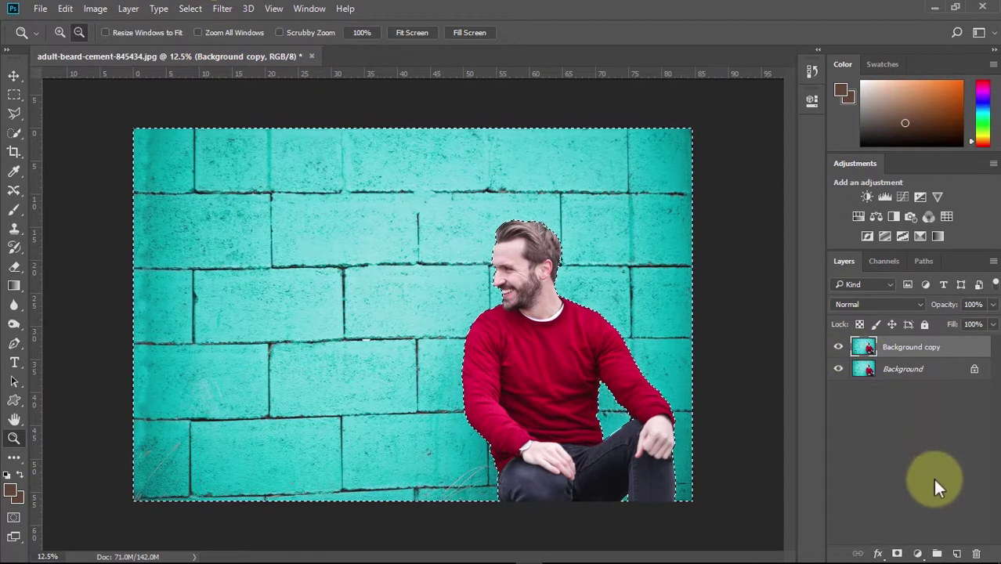
Step: Add a wall-masked Hue/Saturation 1 layer with Hue −17 and Saturation −26
{"action": "left_click", "coordinate": [918, 553]}
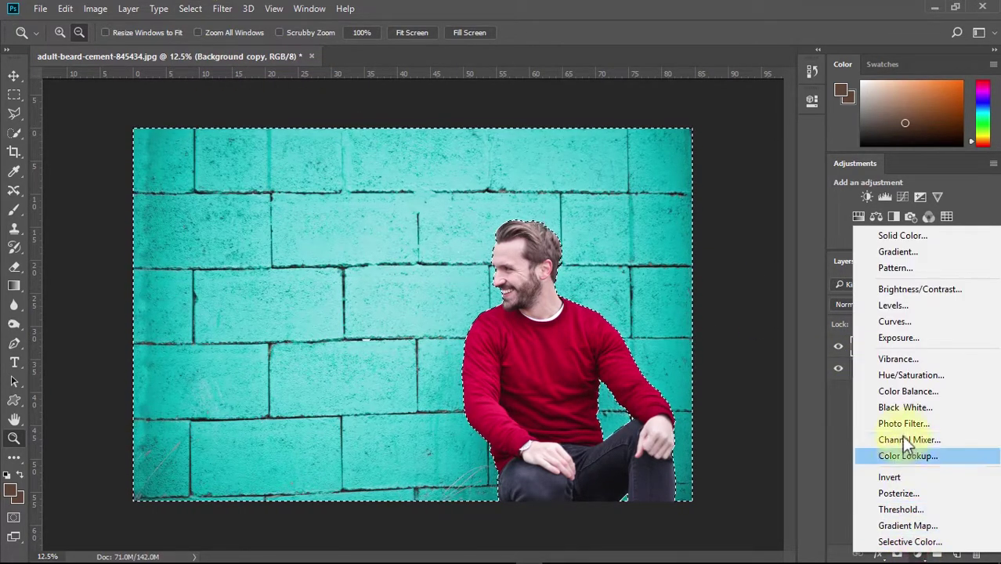
{"action": "left_click", "coordinate": [898, 376]}
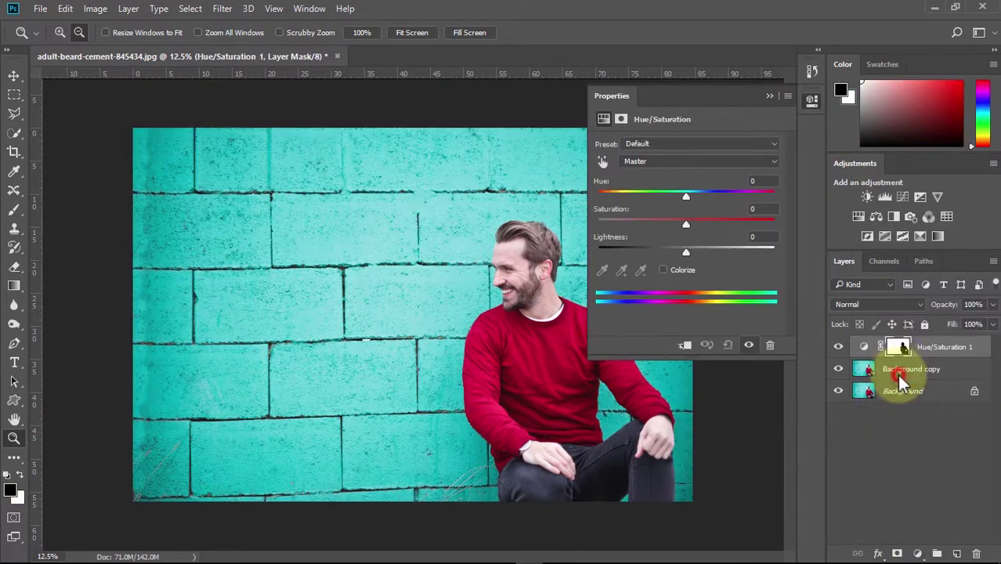
{"action": "left_click_drag", "start_coordinate": [702, 96], "coordinate": [738, 100]}
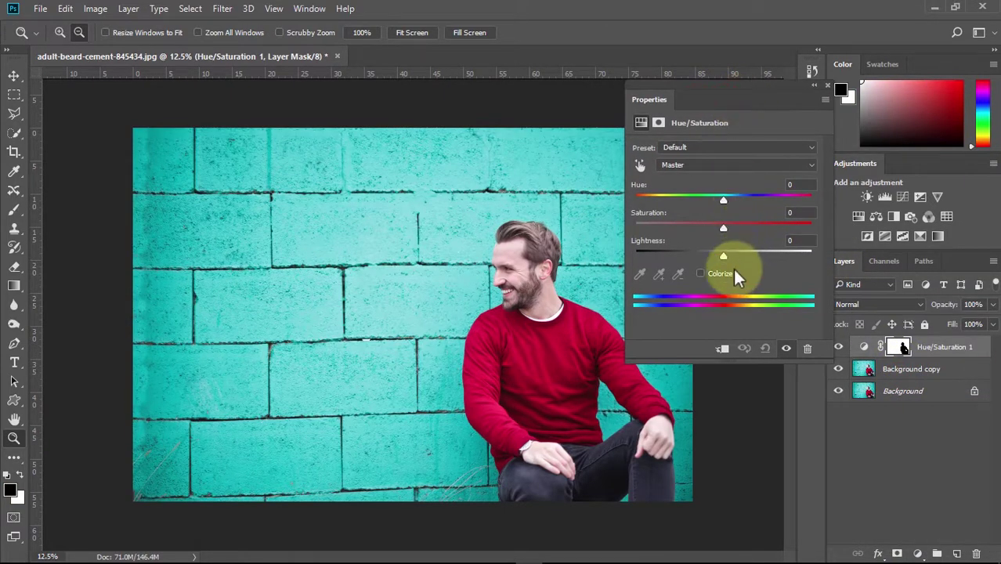
{"action": "mouse_move", "coordinate": [723, 201]}
{"action": "left_mouse_down"}
{"action": "mouse_move", "coordinate": [796, 201]}
{"action": "mouse_move", "coordinate": [630, 201]}
{"action": "left_mouse_up"}
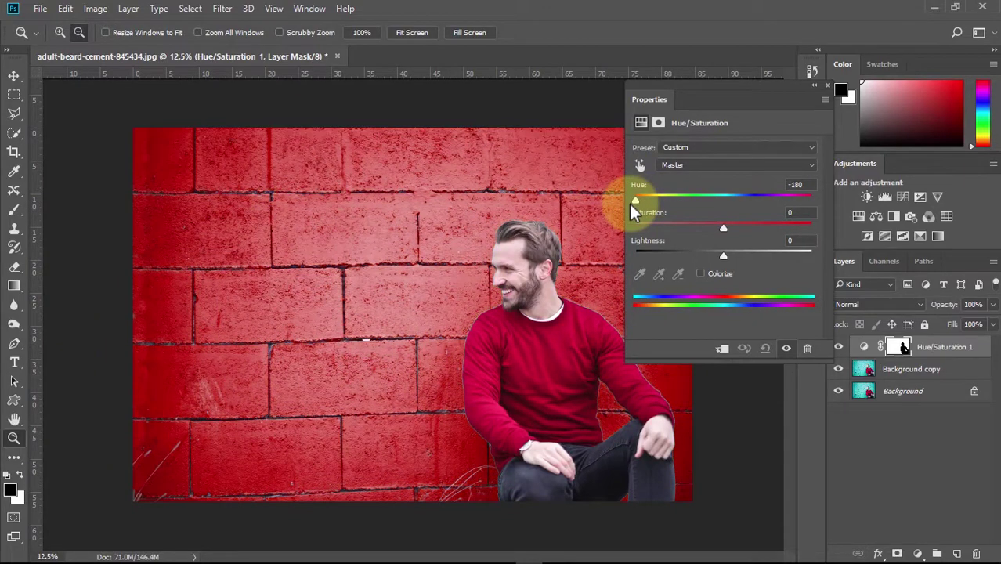
{"action": "mouse_move", "coordinate": [715, 228]}
{"action": "left_mouse_down"}
{"action": "mouse_move", "coordinate": [653, 235]}
{"action": "mouse_move", "coordinate": [662, 230]}
{"action": "mouse_move", "coordinate": [653, 206]}
{"action": "mouse_move", "coordinate": [725, 207]}
{"action": "mouse_move", "coordinate": [709, 204]}
{"action": "left_mouse_up"}
{"action": "left_click_drag", "start_coordinate": [665, 228], "coordinate": [700, 229]}
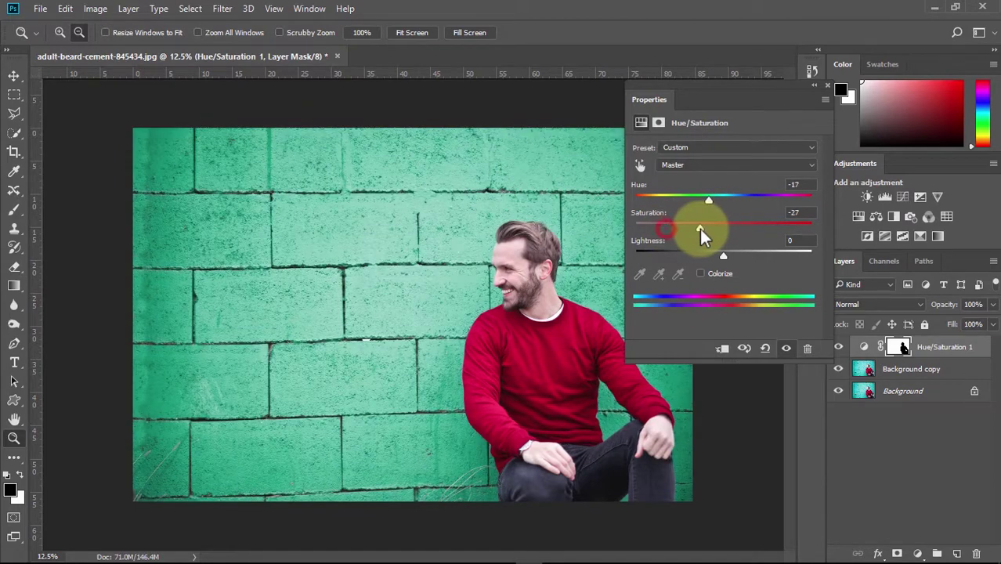
{"action": "left_click", "coordinate": [829, 85]}
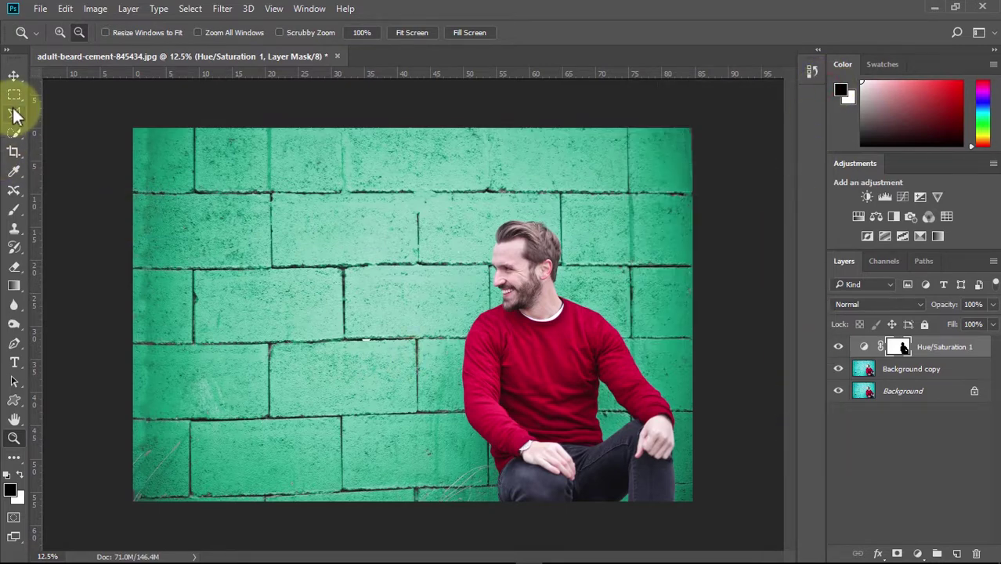
Step: Paint a Quick Selection over the red sweater with a 176 px brush
{"action": "right_click", "coordinate": [14, 132]}
{"action": "left_click", "coordinate": [57, 130]}
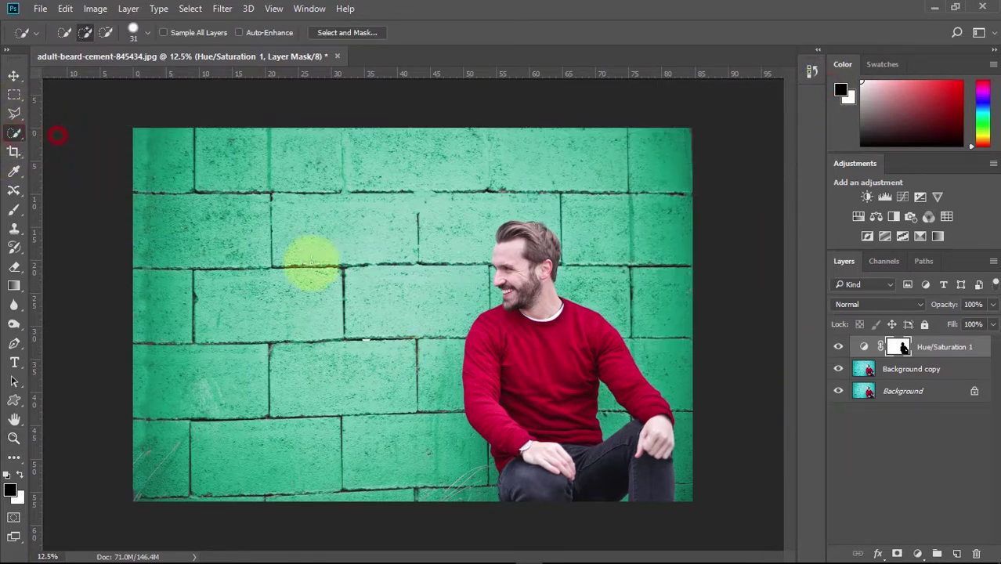
{"action": "left_click", "coordinate": [148, 32]}
{"action": "mouse_move", "coordinate": [89, 70]}
{"action": "left_mouse_down"}
{"action": "mouse_move", "coordinate": [178, 69]}
{"action": "mouse_move", "coordinate": [163, 71]}
{"action": "left_mouse_up"}
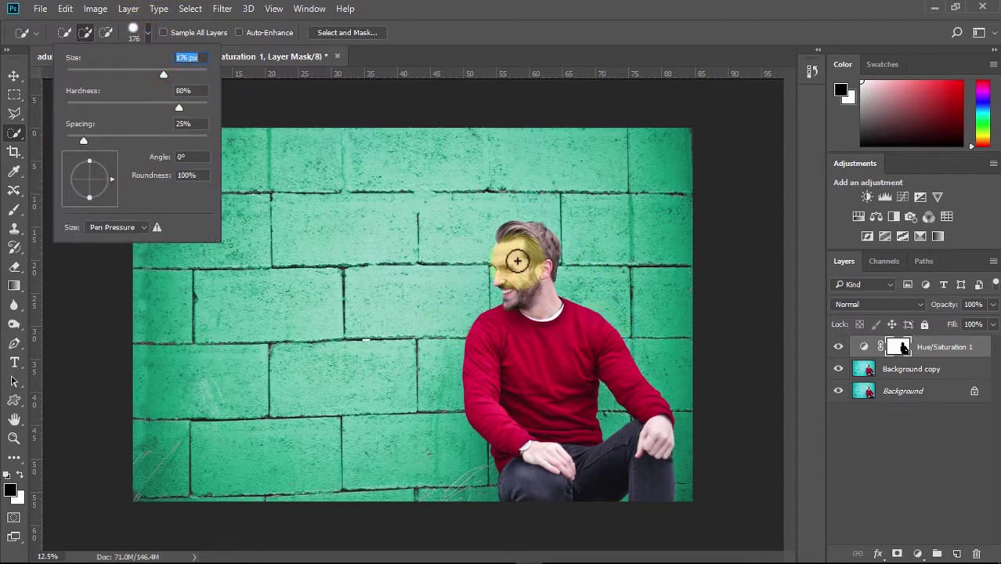
{"action": "left_click", "coordinate": [490, 332]}
{"action": "mouse_move", "coordinate": [491, 341]}
{"action": "left_mouse_down"}
{"action": "mouse_move", "coordinate": [527, 352]}
{"action": "mouse_move", "coordinate": [484, 384]}
{"action": "mouse_move", "coordinate": [541, 428]}
{"action": "mouse_move", "coordinate": [618, 374]}
{"action": "mouse_move", "coordinate": [647, 399]}
{"action": "left_mouse_up"}
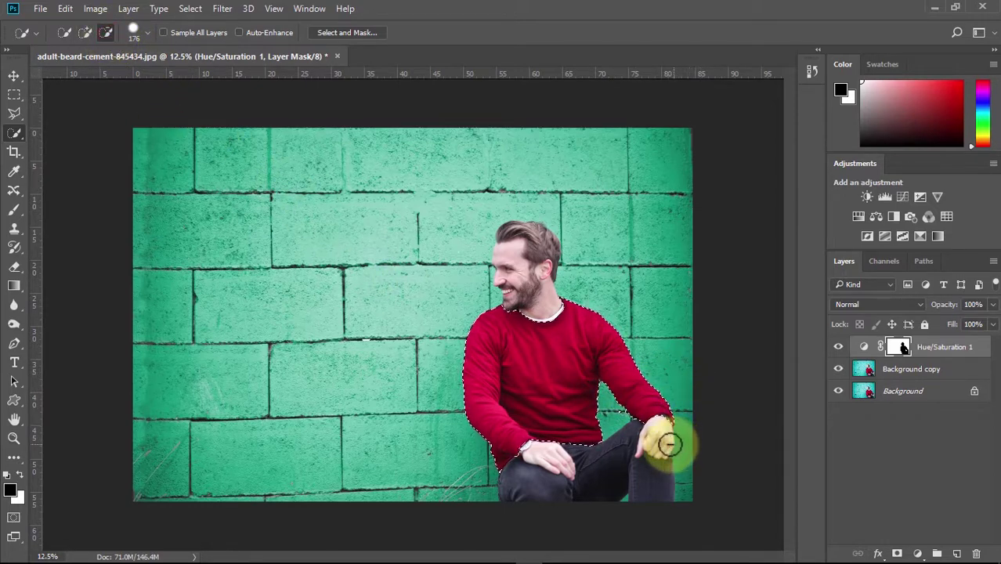
Step: Zoom in and subtract the elbow wall gap and hand using a 67 px brush
{"action": "left_click", "coordinate": [14, 438]}
{"action": "left_click", "coordinate": [647, 429]}
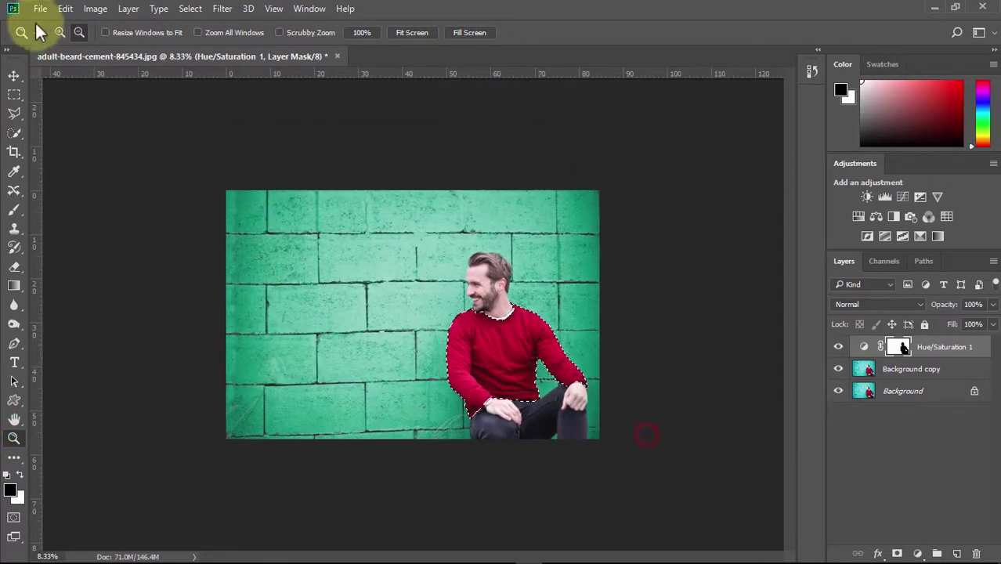
{"action": "left_click", "coordinate": [60, 33]}
{"action": "left_click", "coordinate": [577, 408]}
{"action": "left_click", "coordinate": [697, 470]}
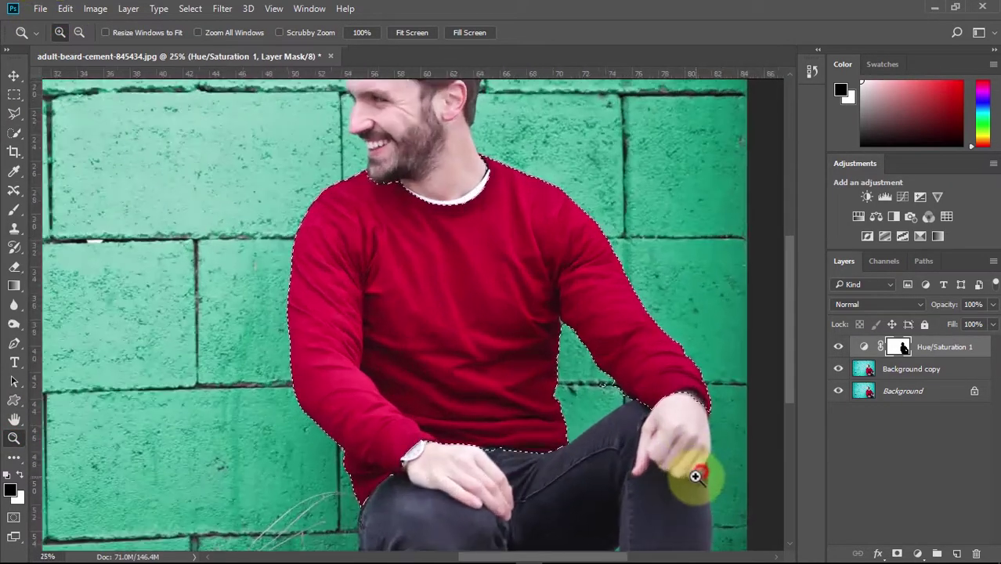
{"action": "left_click", "coordinate": [13, 132]}
{"action": "left_click", "coordinate": [106, 32]}
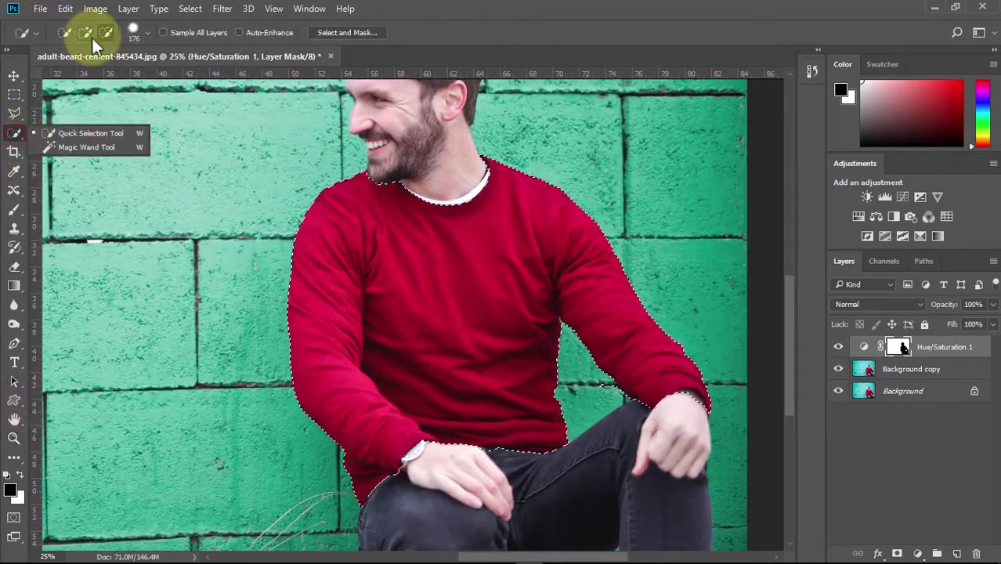
{"action": "left_click", "coordinate": [148, 32]}
{"action": "left_click_drag", "start_coordinate": [133, 73], "coordinate": [113, 73]}
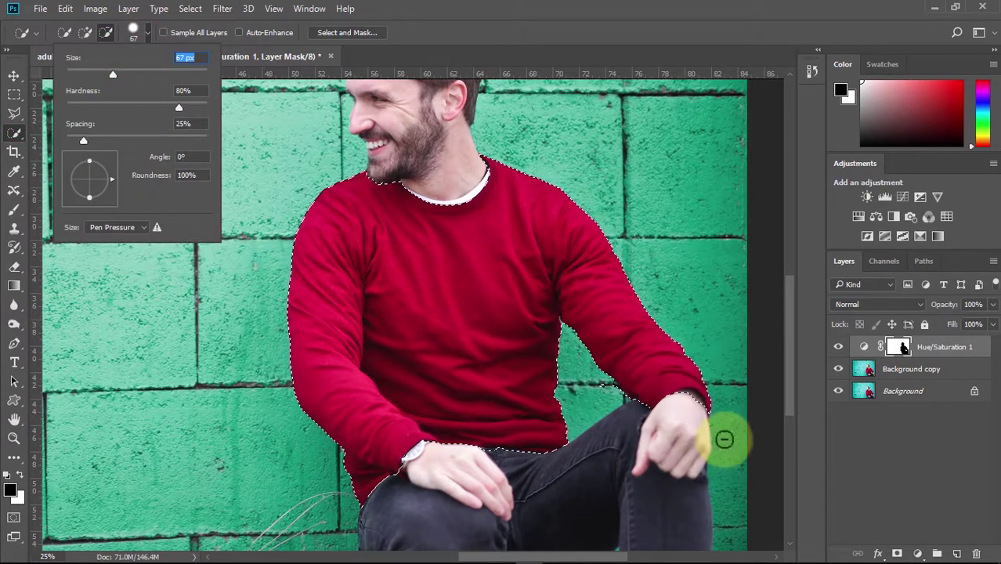
{"action": "left_click", "coordinate": [601, 385]}
{"action": "left_click", "coordinate": [610, 390]}
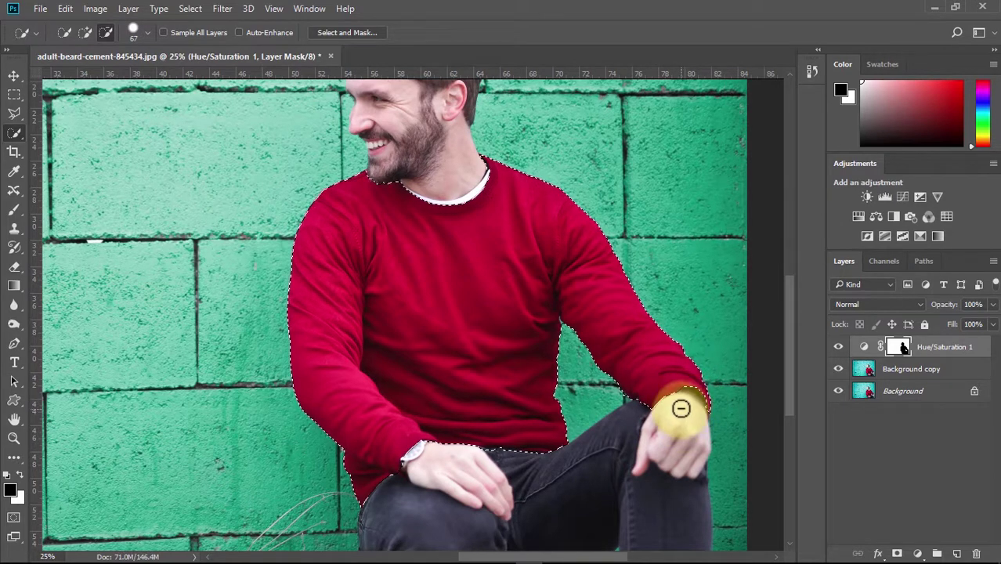
{"action": "left_click", "coordinate": [456, 474]}
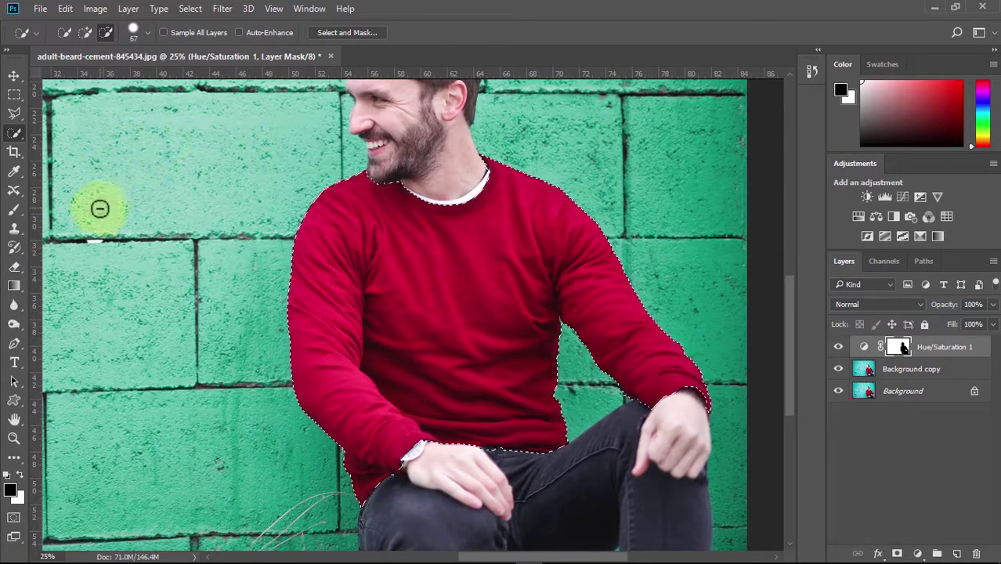
{"action": "scroll", "coordinate": [325, 266], "scroll_direction": "down", "scroll_amount": 2}
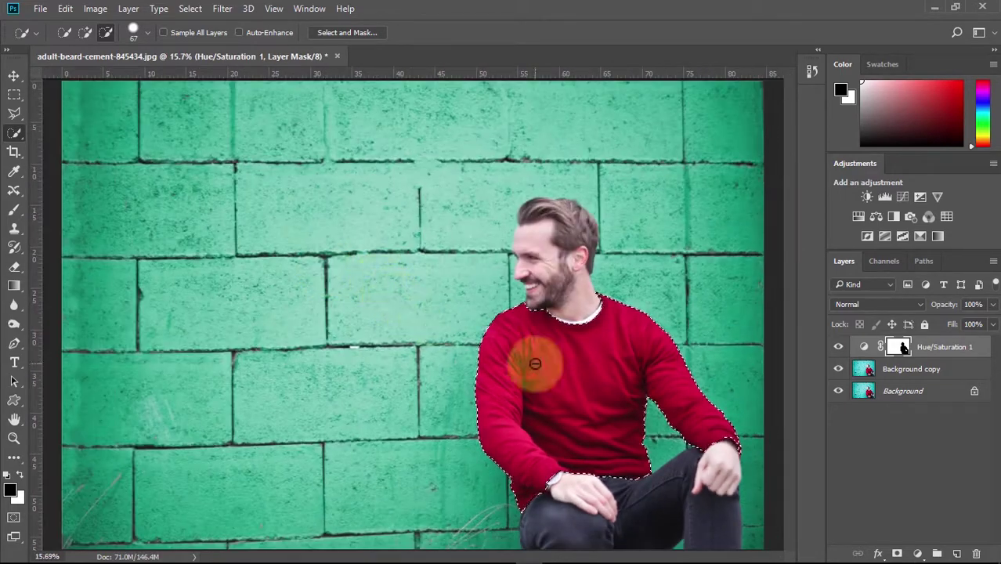
Step: Add a sweater-masked Hue/Saturation 2 layer with Hue −65 and Saturation −42
{"action": "left_click", "coordinate": [916, 554]}
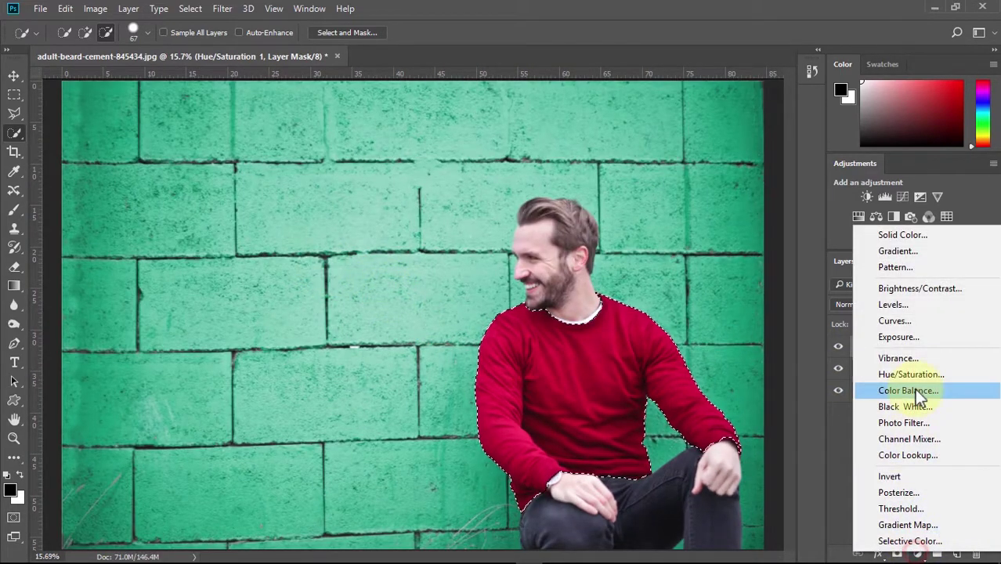
{"action": "left_click", "coordinate": [911, 374]}
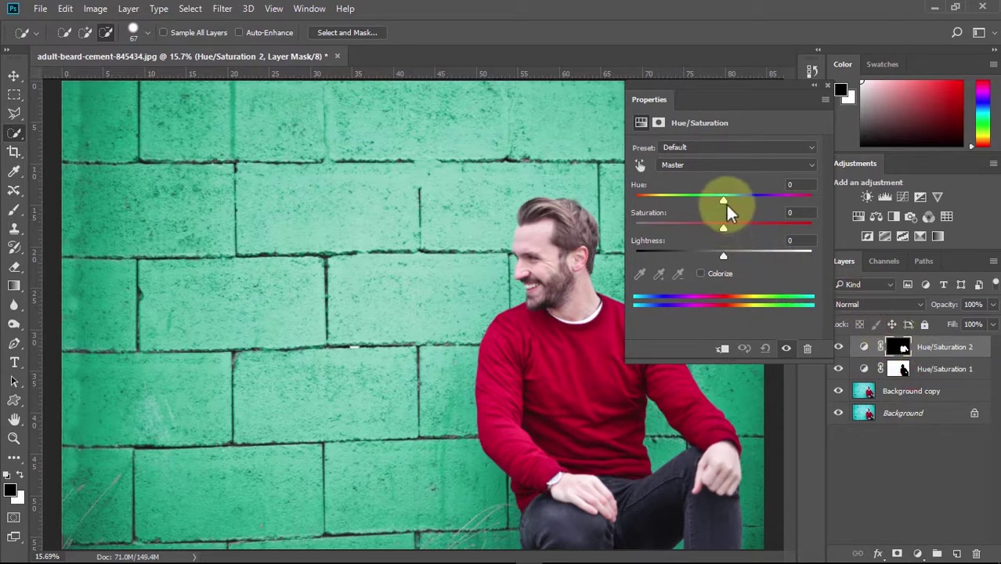
{"action": "mouse_move", "coordinate": [724, 200]}
{"action": "left_mouse_down"}
{"action": "mouse_move", "coordinate": [633, 201]}
{"action": "mouse_move", "coordinate": [678, 218]}
{"action": "mouse_move", "coordinate": [665, 212]}
{"action": "left_mouse_up"}
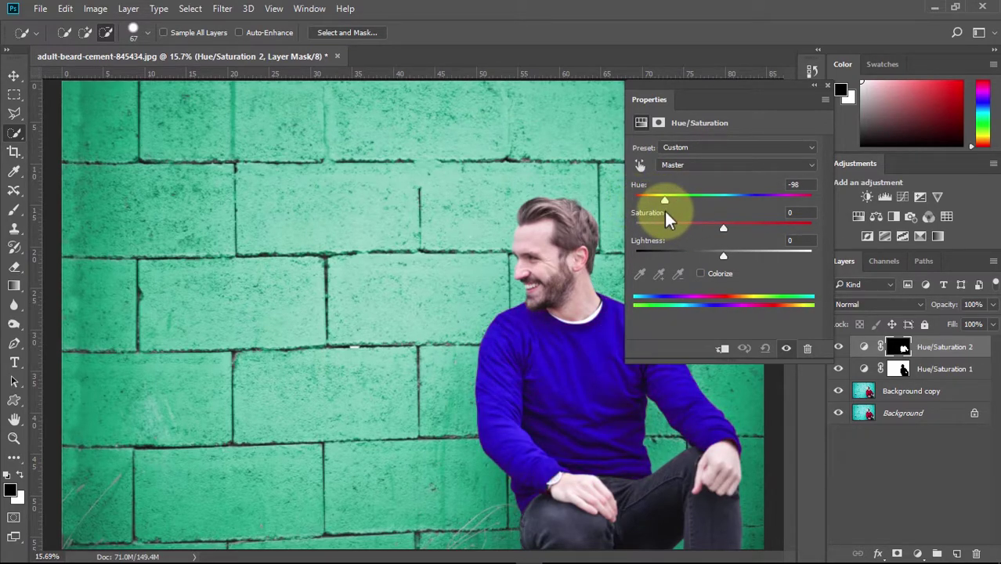
{"action": "mouse_move", "coordinate": [723, 227]}
{"action": "left_mouse_down"}
{"action": "mouse_move", "coordinate": [689, 226]}
{"action": "mouse_move", "coordinate": [710, 209]}
{"action": "mouse_move", "coordinate": [815, 213]}
{"action": "mouse_move", "coordinate": [676, 202]}
{"action": "left_mouse_up"}
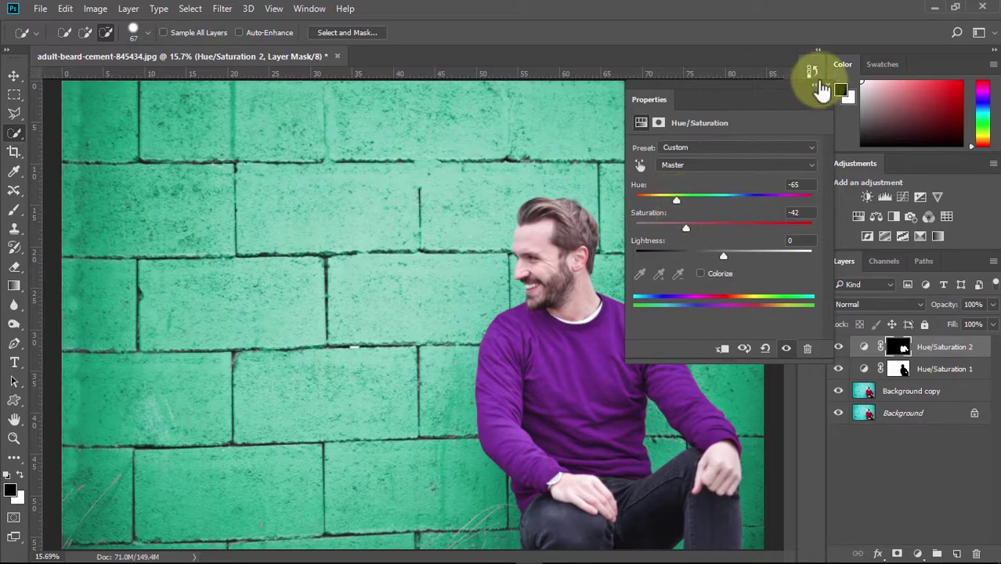
Step: Collapse the sweater's Properties panel and paint a Quick Selection over the dark jeans
{"action": "left_click", "coordinate": [833, 92]}
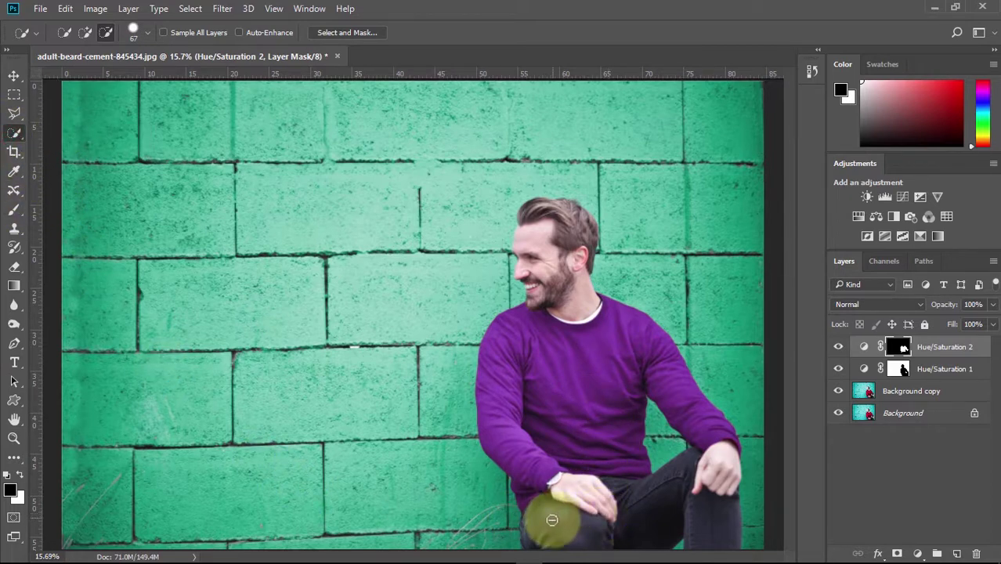
{"action": "left_click", "coordinate": [85, 33]}
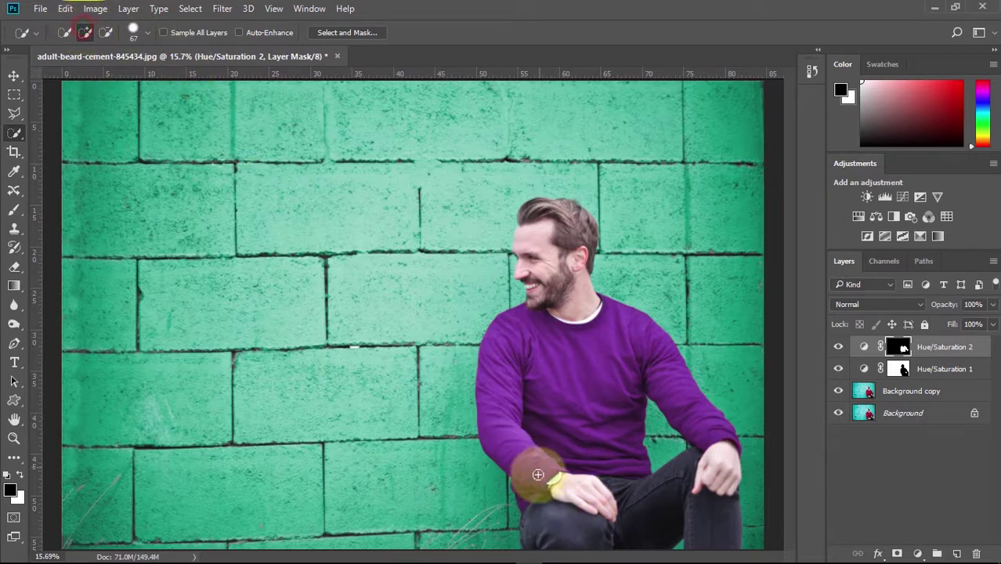
{"action": "mouse_move", "coordinate": [543, 509]}
{"action": "left_mouse_down"}
{"action": "mouse_move", "coordinate": [538, 529]}
{"action": "mouse_move", "coordinate": [633, 503]}
{"action": "mouse_move", "coordinate": [635, 519]}
{"action": "mouse_move", "coordinate": [675, 482]}
{"action": "mouse_move", "coordinate": [700, 496]}
{"action": "mouse_move", "coordinate": [708, 520]}
{"action": "left_mouse_up"}
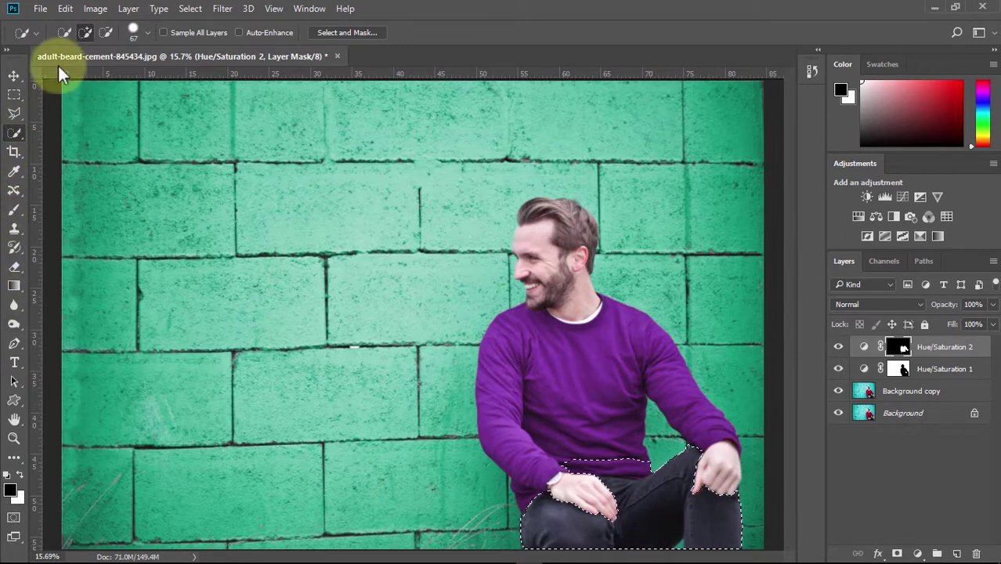
{"action": "left_click", "coordinate": [105, 32]}
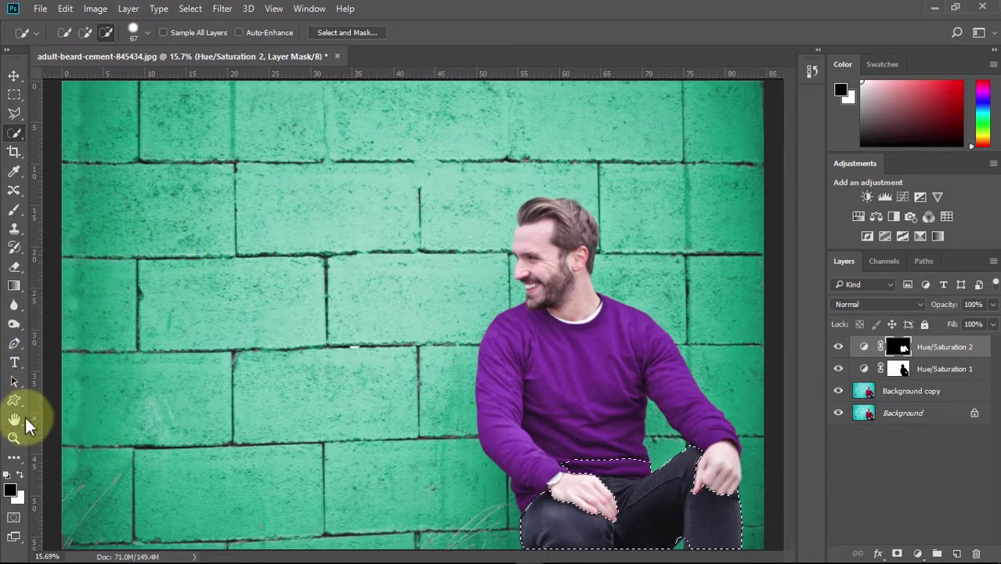
{"action": "left_click", "coordinate": [14, 438]}
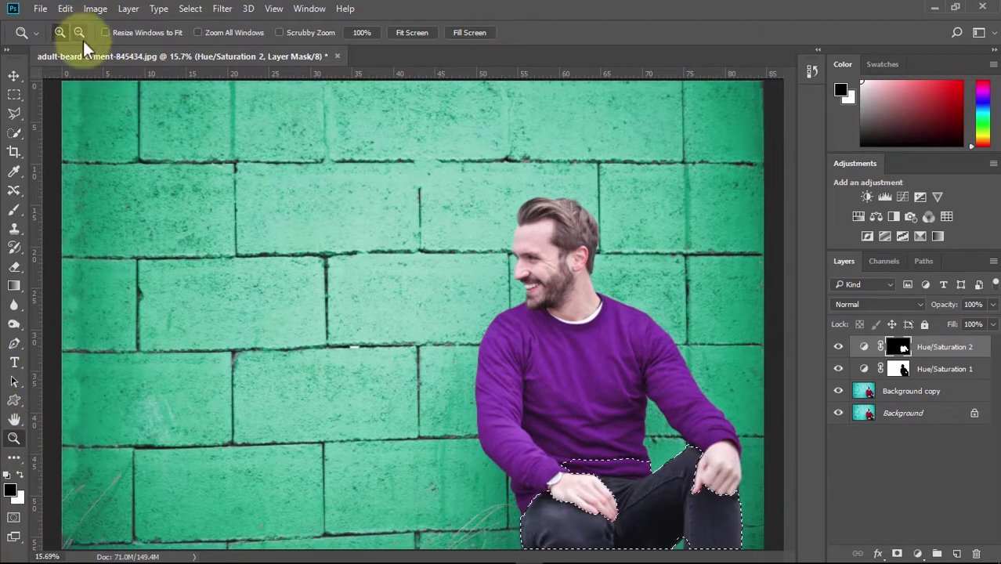
Step: Zoom in on the jeans and add the wall patch and lower leg to the selection
{"action": "left_click", "coordinate": [671, 523]}
{"action": "left_click", "coordinate": [672, 513]}
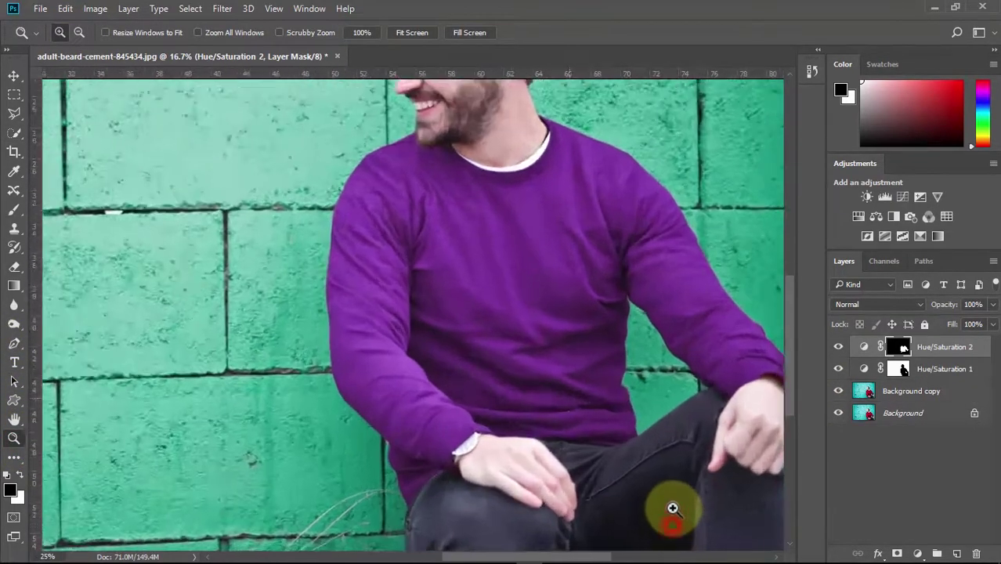
{"action": "scroll", "coordinate": [787, 352], "scroll_direction": "down", "scroll_amount": 3}
{"action": "scroll", "coordinate": [787, 387], "scroll_direction": "down", "scroll_amount": 2}
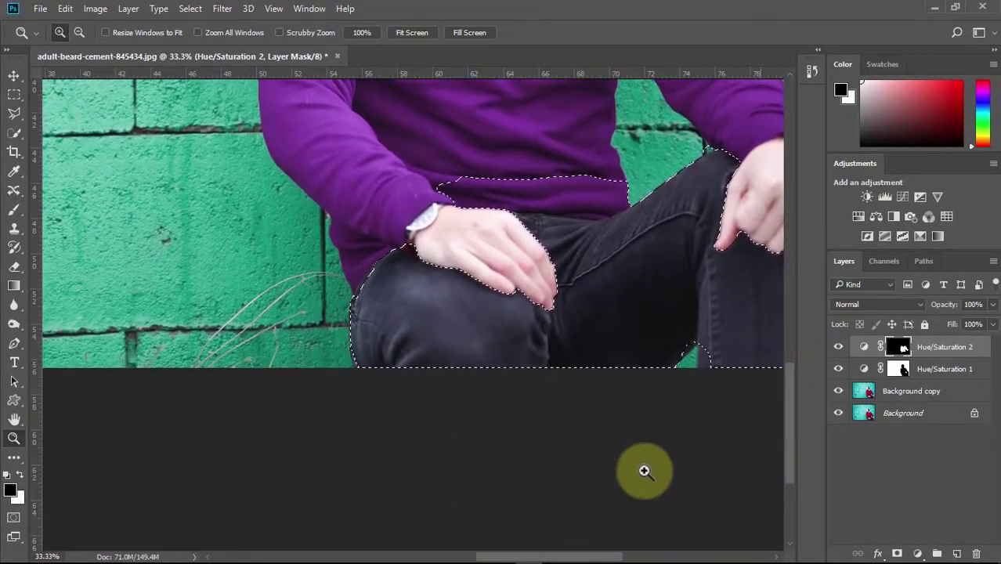
{"action": "scroll", "coordinate": [552, 548], "scroll_direction": "right", "scroll_amount": 2}
{"action": "scroll", "coordinate": [540, 510], "scroll_direction": "right", "scroll_amount": 3}
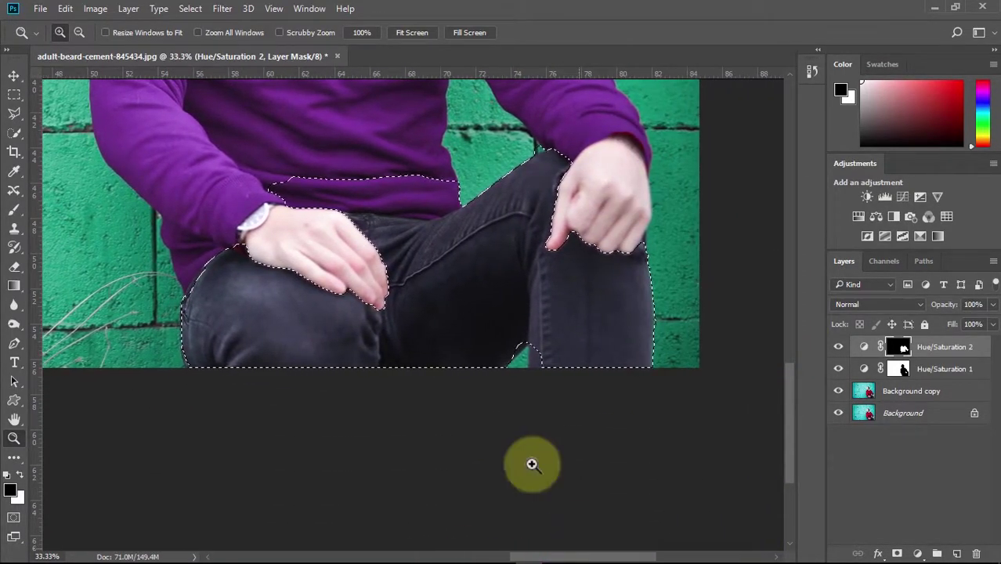
{"action": "left_click", "coordinate": [76, 33]}
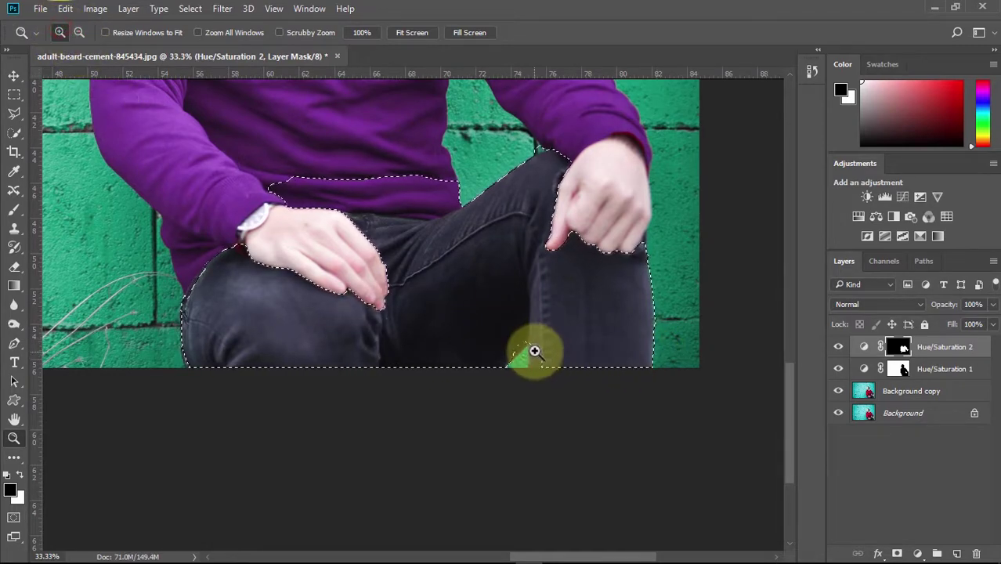
{"action": "left_click", "coordinate": [13, 133]}
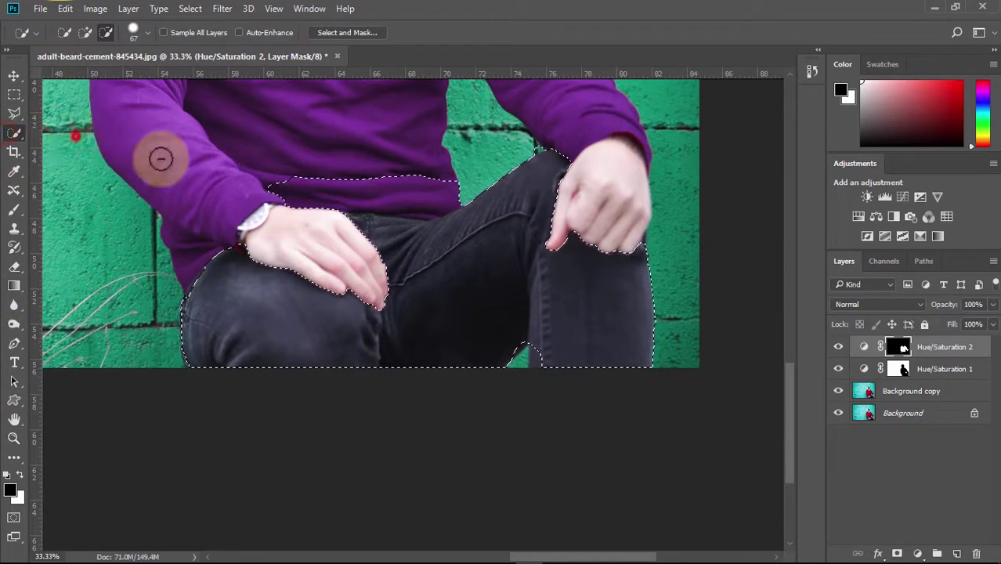
{"action": "left_click", "coordinate": [84, 32]}
{"action": "left_click", "coordinate": [545, 359]}
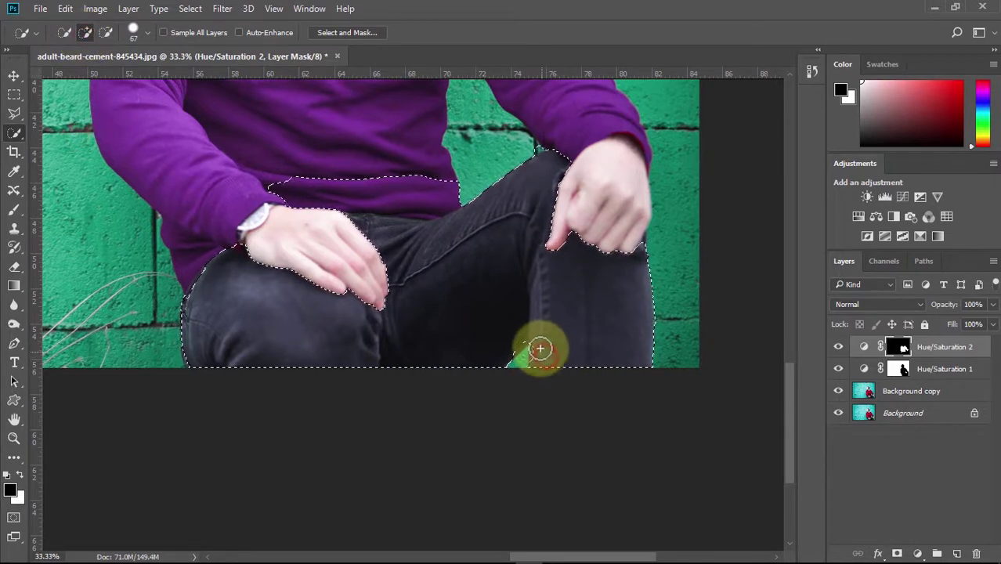
{"action": "left_click", "coordinate": [514, 343]}
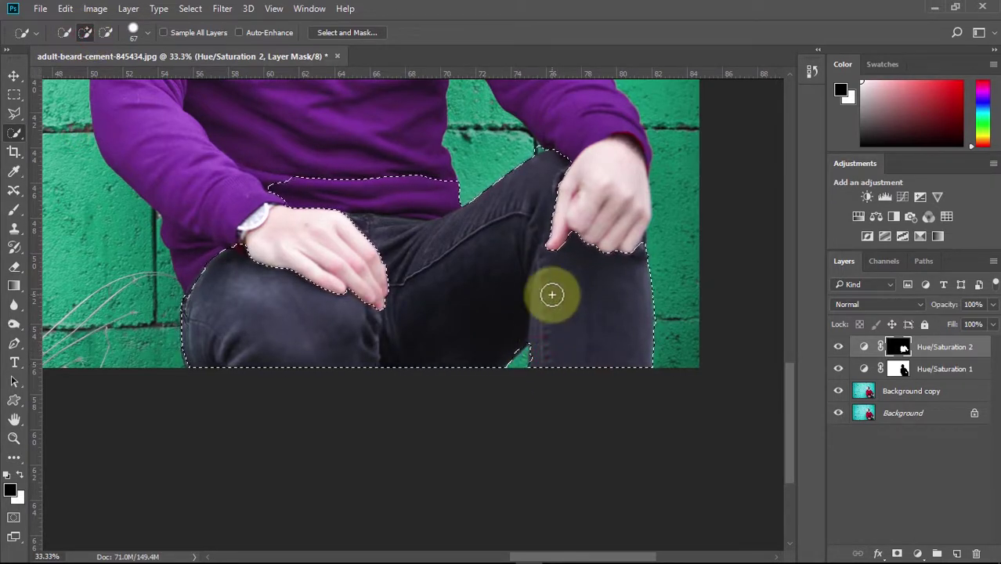
Step: Subtract the sweater band, knees, hands and wrist edges from the jeans selection
{"action": "left_click", "coordinate": [106, 33]}
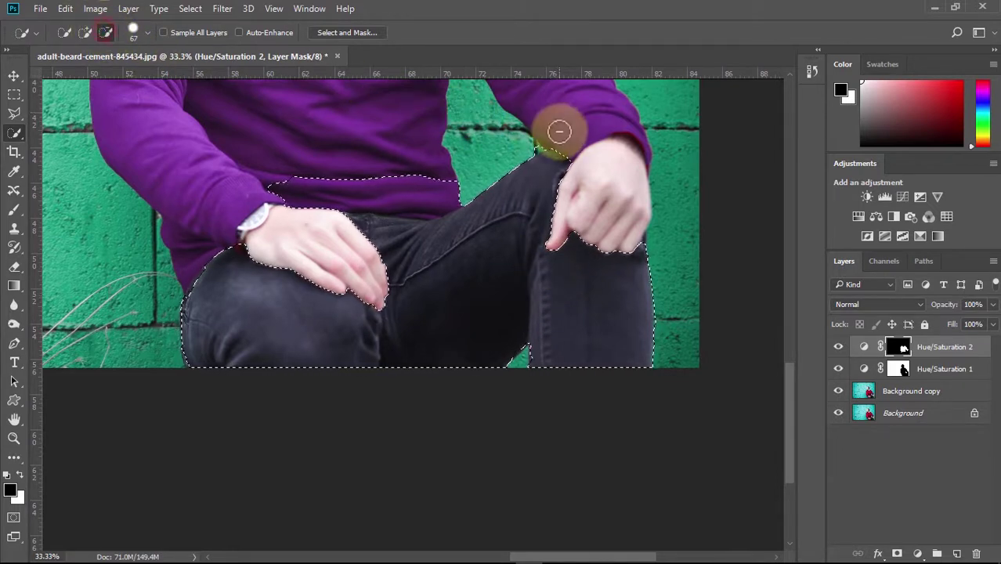
{"action": "left_click", "coordinate": [535, 140]}
{"action": "left_click", "coordinate": [540, 130]}
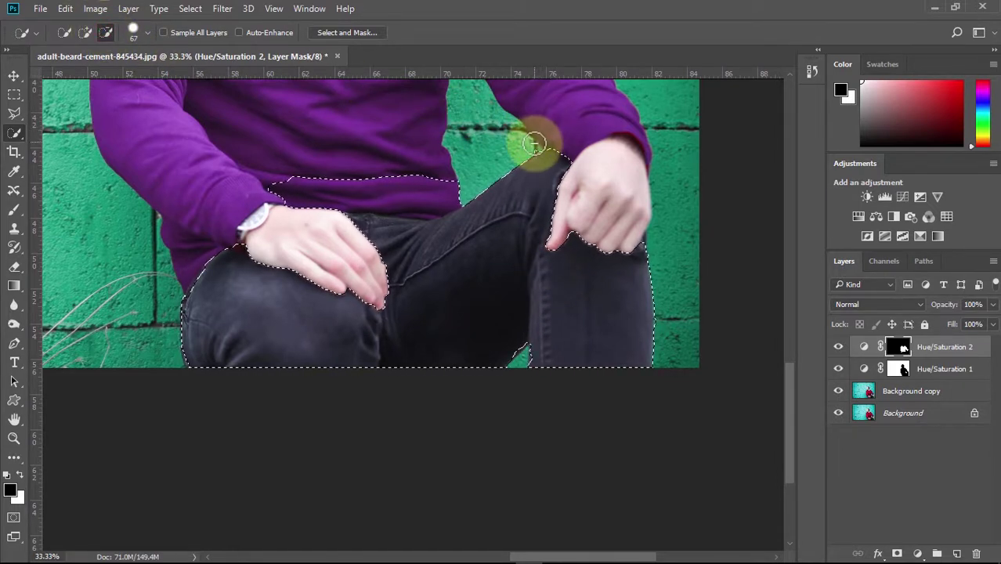
{"action": "left_click_drag", "start_coordinate": [407, 186], "coordinate": [364, 173]}
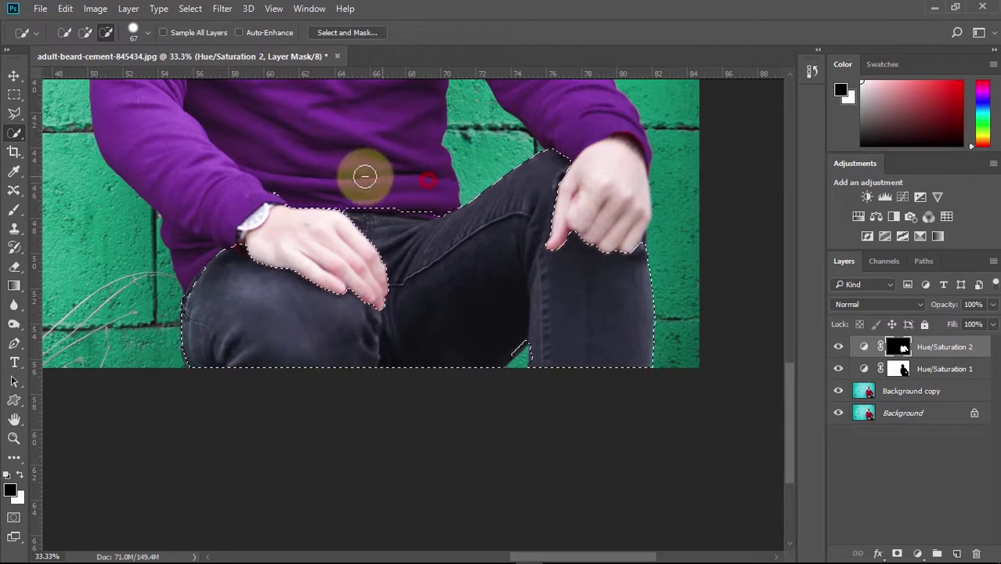
{"action": "left_click", "coordinate": [274, 193]}
{"action": "left_click_drag", "start_coordinate": [363, 215], "coordinate": [412, 207]}
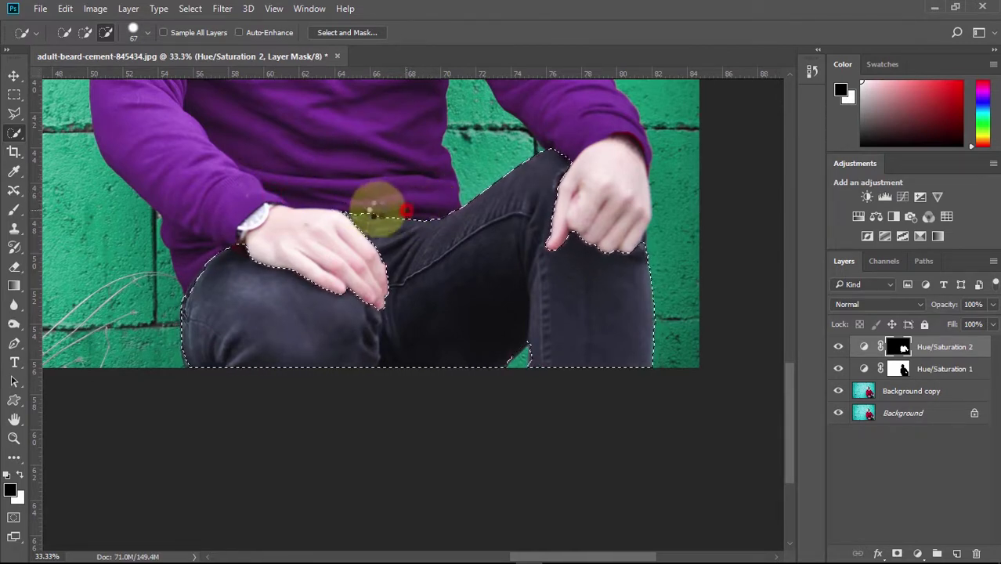
{"action": "left_click_drag", "start_coordinate": [411, 207], "coordinate": [418, 207]}
{"action": "left_click_drag", "start_coordinate": [220, 238], "coordinate": [248, 244]}
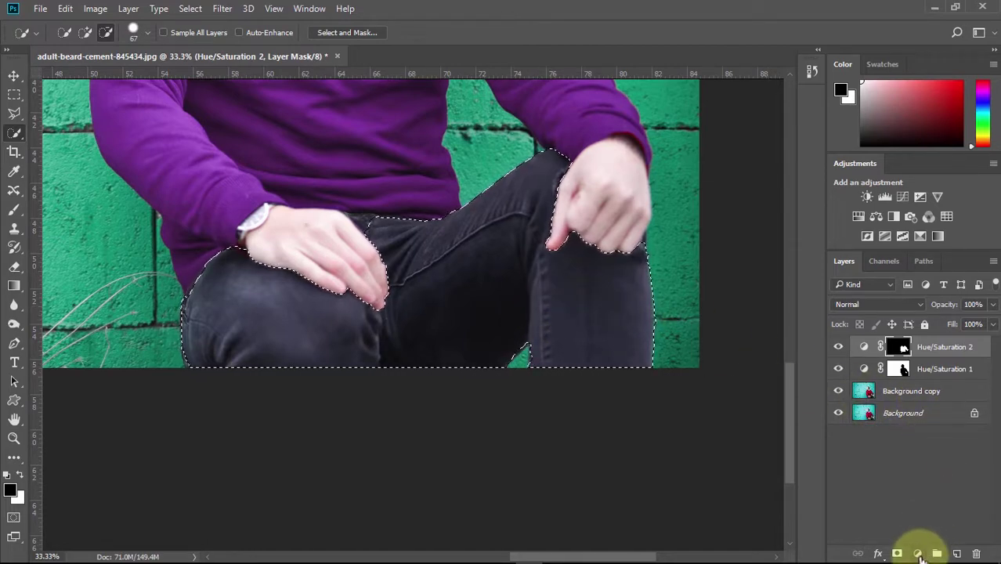
Step: Add a Hue/Saturation layer for the jeans with Hue 0 and Saturation +67
{"action": "left_click", "coordinate": [919, 553]}
{"action": "left_click", "coordinate": [906, 382]}
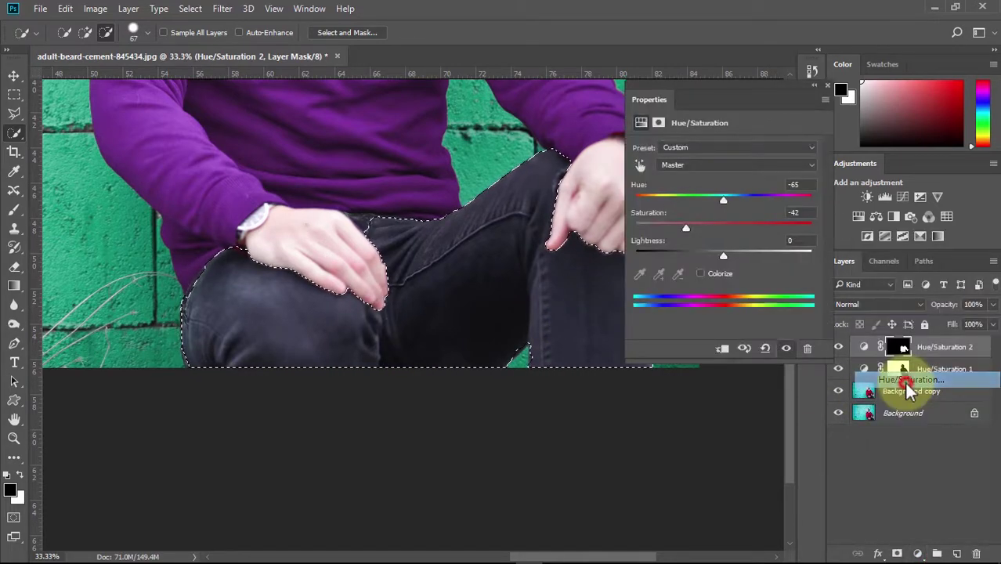
{"action": "mouse_move", "coordinate": [721, 199]}
{"action": "left_mouse_down"}
{"action": "mouse_move", "coordinate": [655, 200]}
{"action": "mouse_move", "coordinate": [738, 207]}
{"action": "left_mouse_up"}
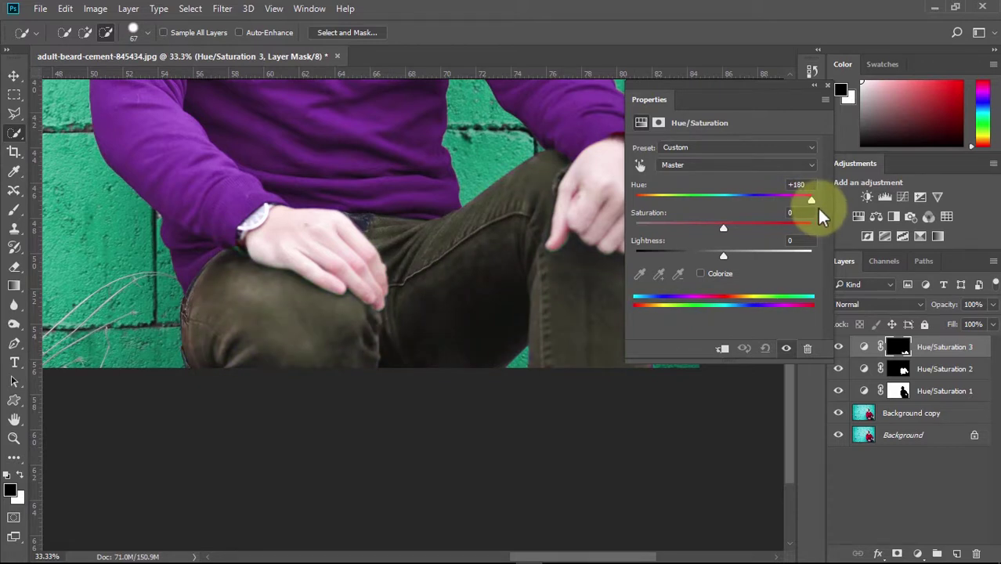
{"action": "mouse_move", "coordinate": [793, 210]}
{"action": "left_mouse_down"}
{"action": "mouse_move", "coordinate": [720, 197]}
{"action": "mouse_move", "coordinate": [740, 230]}
{"action": "left_mouse_up"}
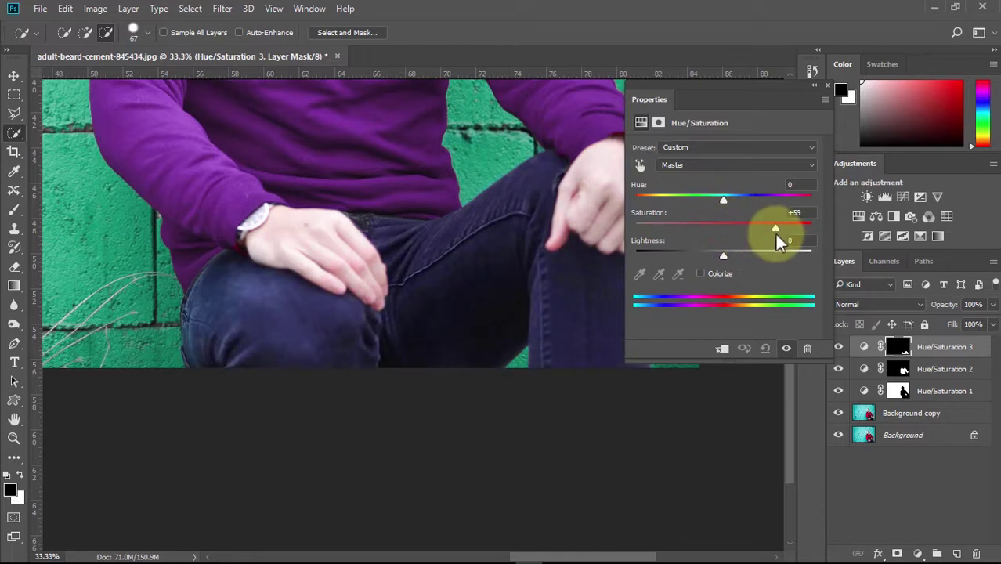
{"action": "mouse_move", "coordinate": [786, 235]}
{"action": "left_mouse_down"}
{"action": "mouse_move", "coordinate": [813, 234]}
{"action": "mouse_move", "coordinate": [783, 230]}
{"action": "left_mouse_up"}
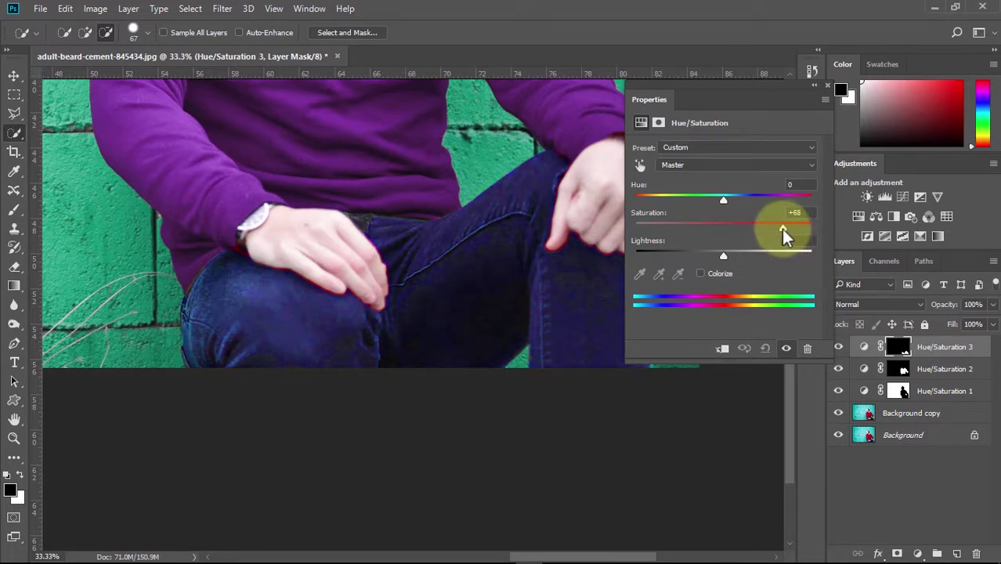
{"action": "left_click", "coordinate": [826, 85]}
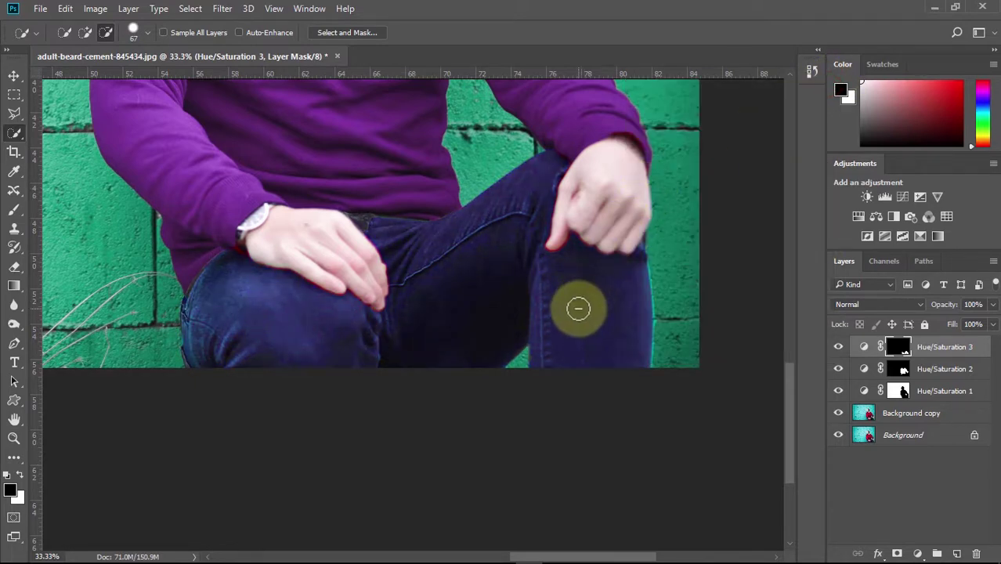
{"action": "key", "text": "ctrl+0"}
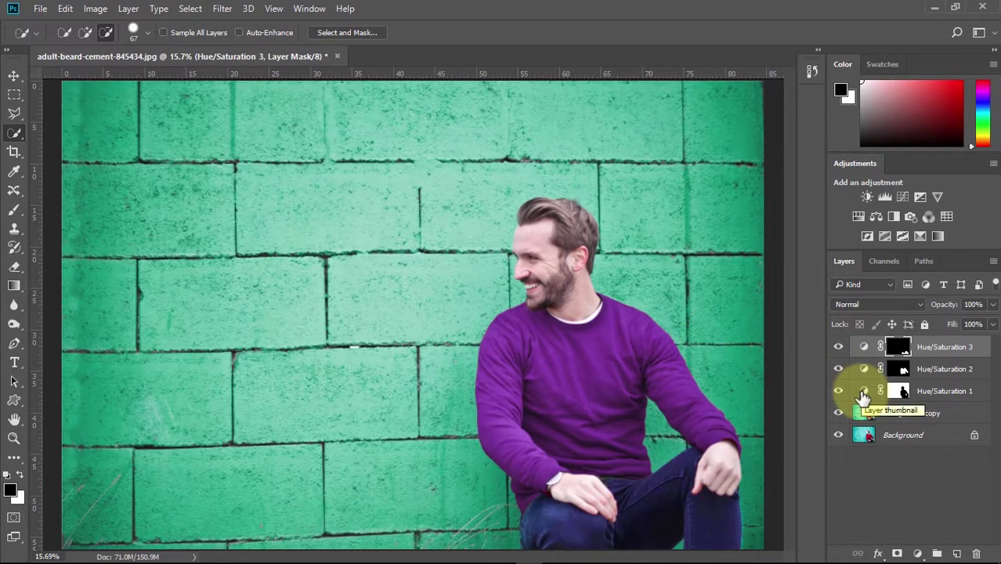
Step: Set the wall's Hue/Saturation 1 layer to Hue -123, Saturation -2, turning the bricks yellow
{"action": "double_click", "coordinate": [862, 392]}
{"action": "mouse_move", "coordinate": [708, 197]}
{"action": "left_mouse_down"}
{"action": "mouse_move", "coordinate": [656, 200]}
{"action": "mouse_move", "coordinate": [771, 200]}
{"action": "mouse_move", "coordinate": [659, 197]}
{"action": "left_mouse_up"}
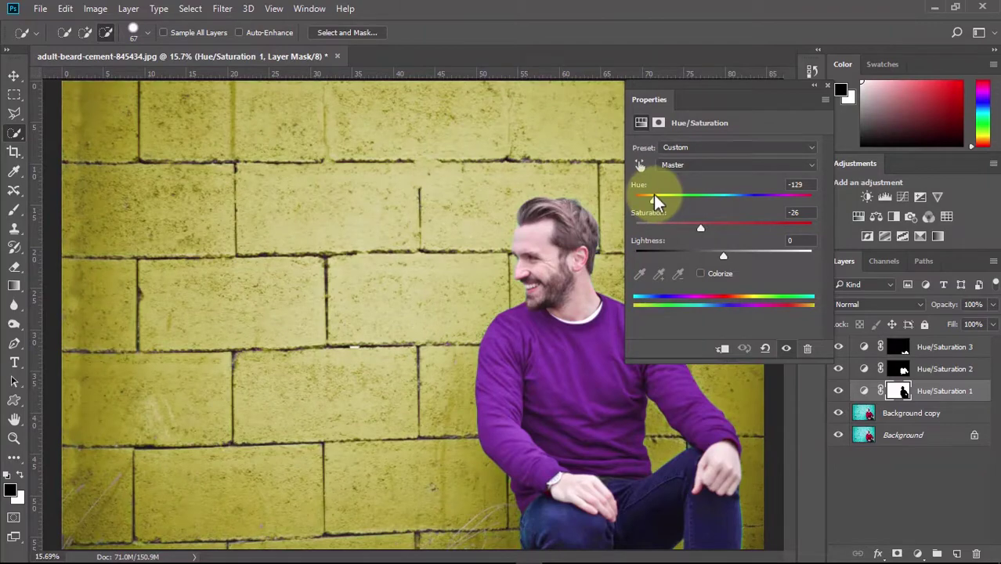
{"action": "left_click_drag", "start_coordinate": [656, 201], "coordinate": [653, 201]}
{"action": "mouse_move", "coordinate": [702, 232]}
{"action": "left_mouse_down"}
{"action": "mouse_move", "coordinate": [711, 230]}
{"action": "mouse_move", "coordinate": [681, 230]}
{"action": "mouse_move", "coordinate": [722, 244]}
{"action": "left_mouse_up"}
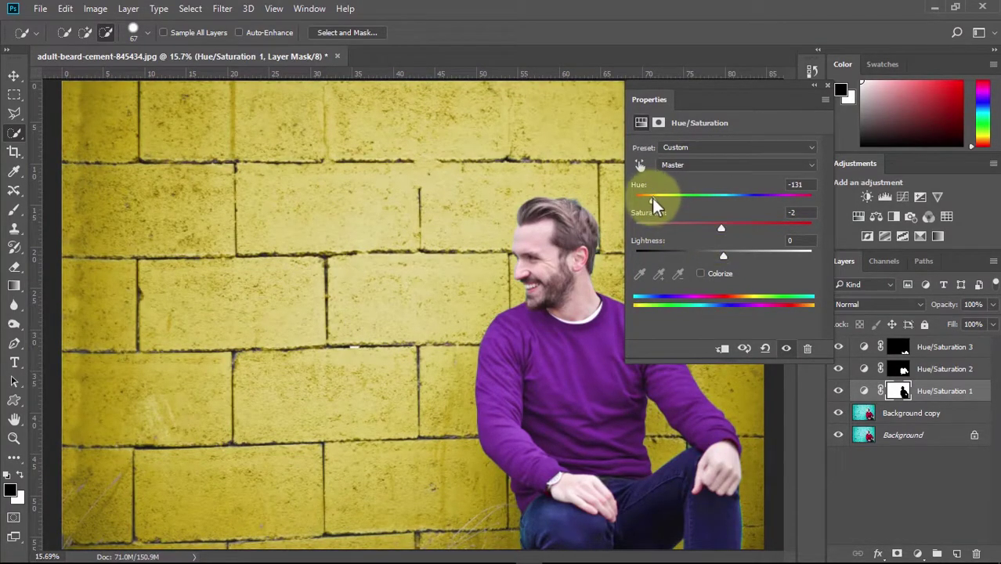
{"action": "left_click_drag", "start_coordinate": [653, 200], "coordinate": [657, 202]}
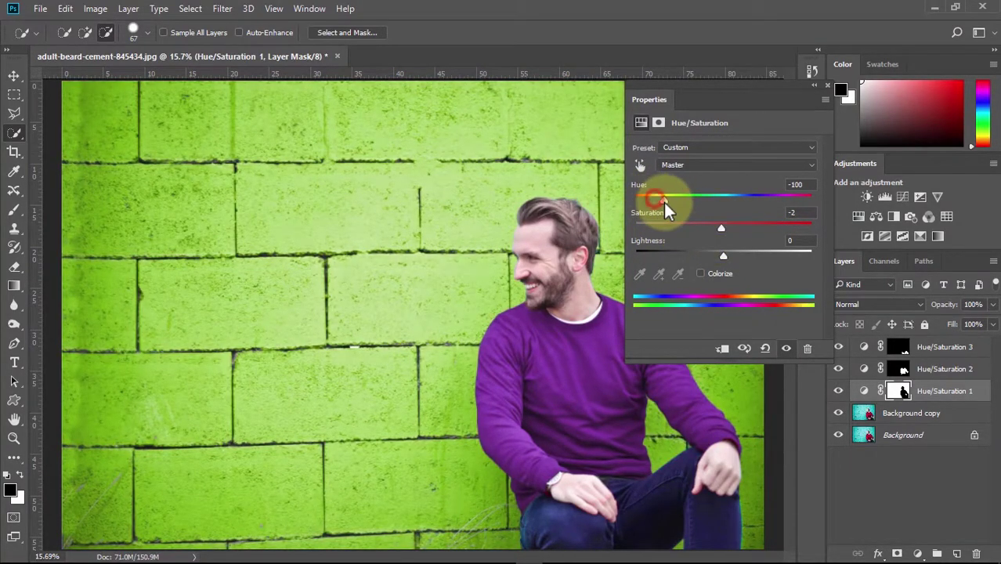
{"action": "left_click", "coordinate": [828, 85]}
Step: Set the sweater's Hue/Saturation 2 layer to Hue -147, making it teal
{"action": "double_click", "coordinate": [864, 368]}
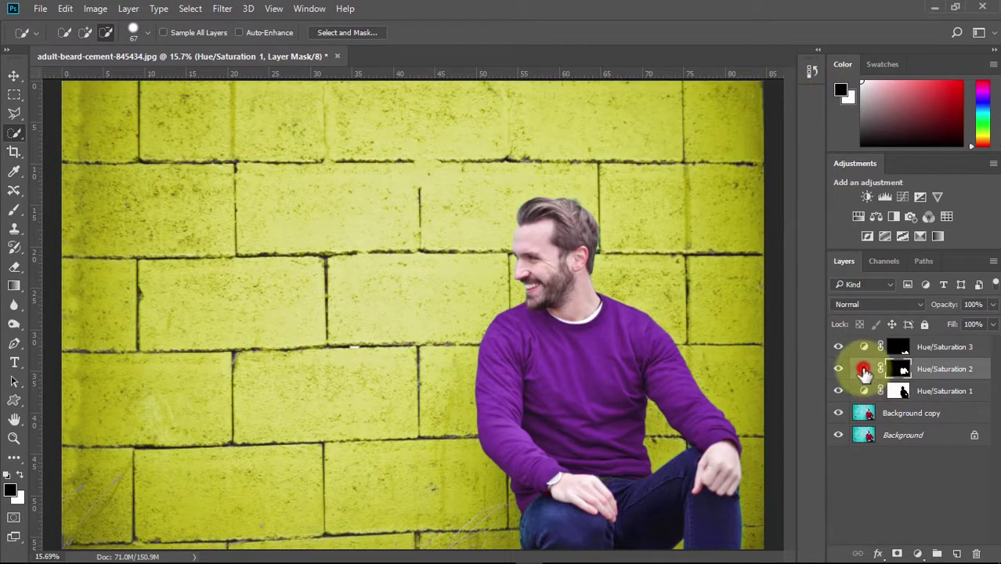
{"action": "left_click_drag", "start_coordinate": [676, 201], "coordinate": [647, 201]}
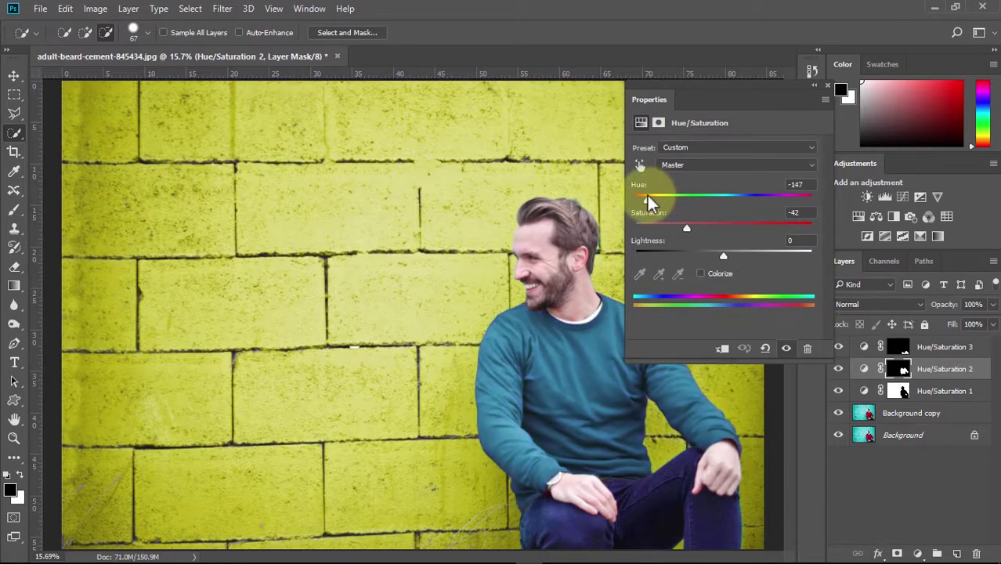
{"action": "left_click", "coordinate": [827, 84]}
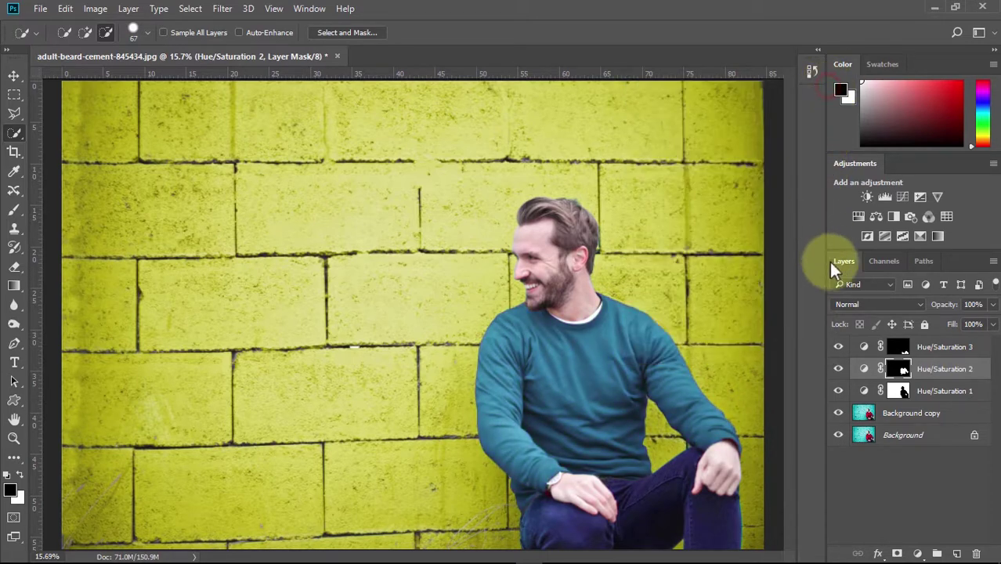
{"action": "left_click", "coordinate": [938, 350]}
Step: Select all layers and flatten them into a single Background layer
{"action": "left_click", "coordinate": [936, 436], "text": "shift"}
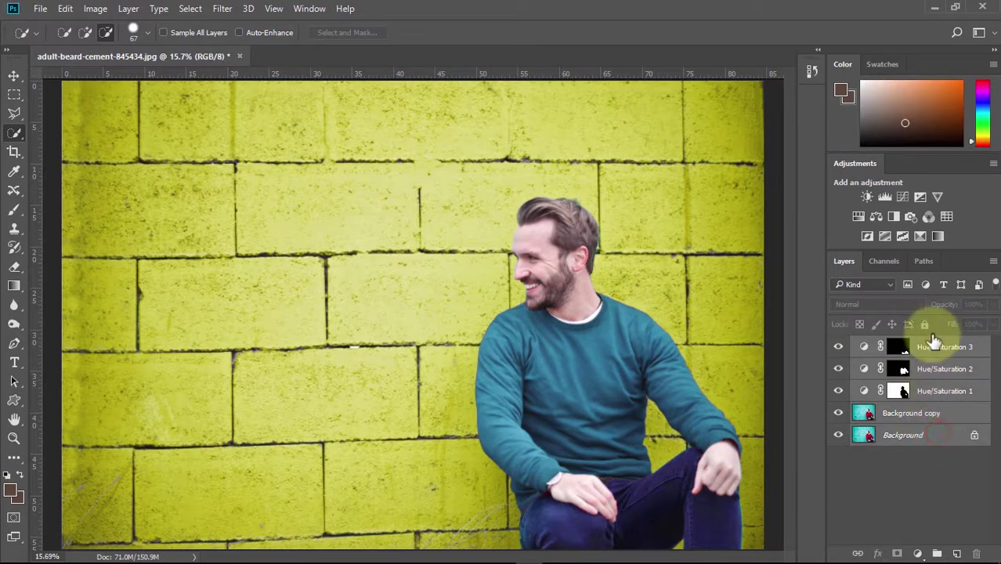
{"action": "right_click", "coordinate": [940, 348]}
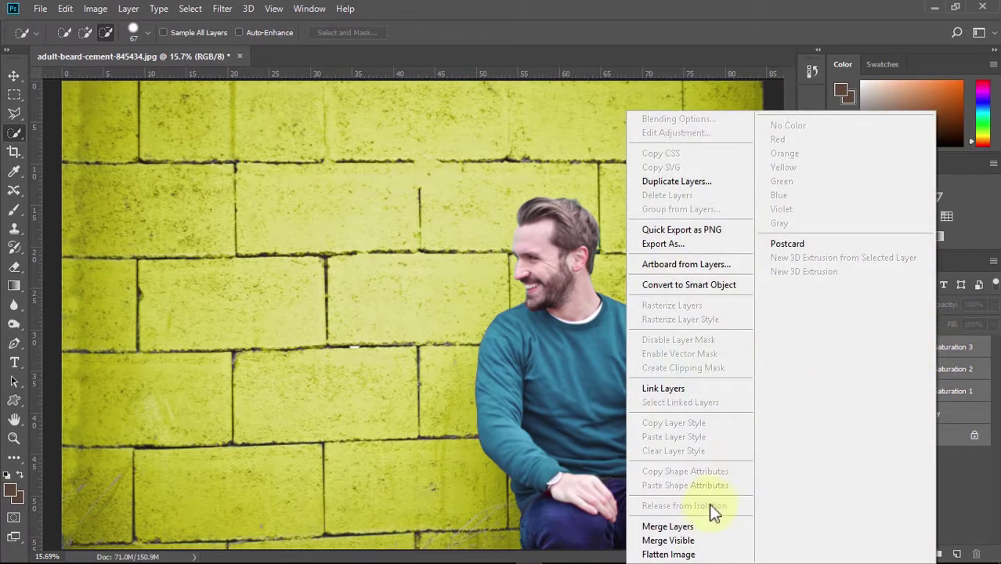
{"action": "left_click", "coordinate": [664, 527]}
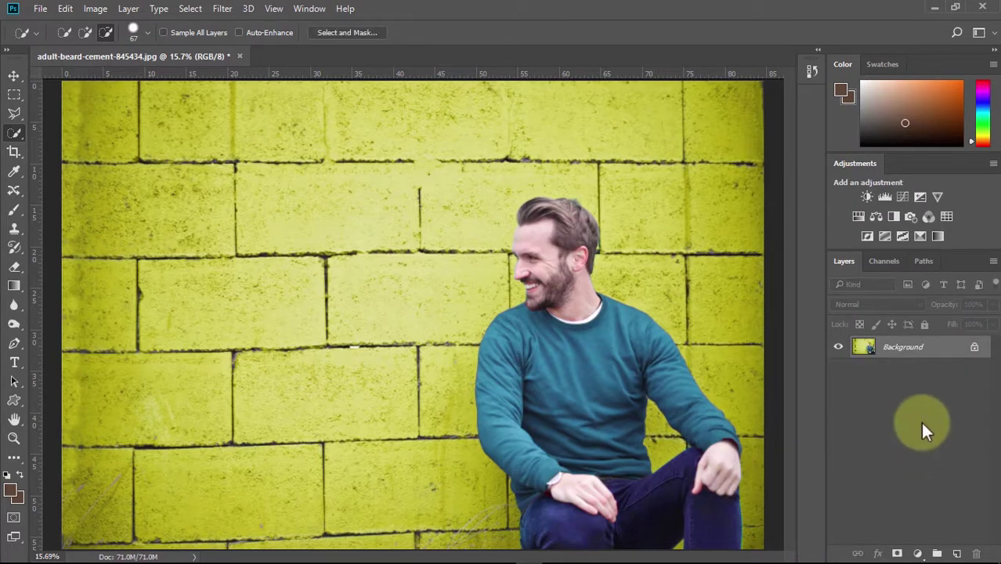
{"action": "left_click", "coordinate": [40, 8]}
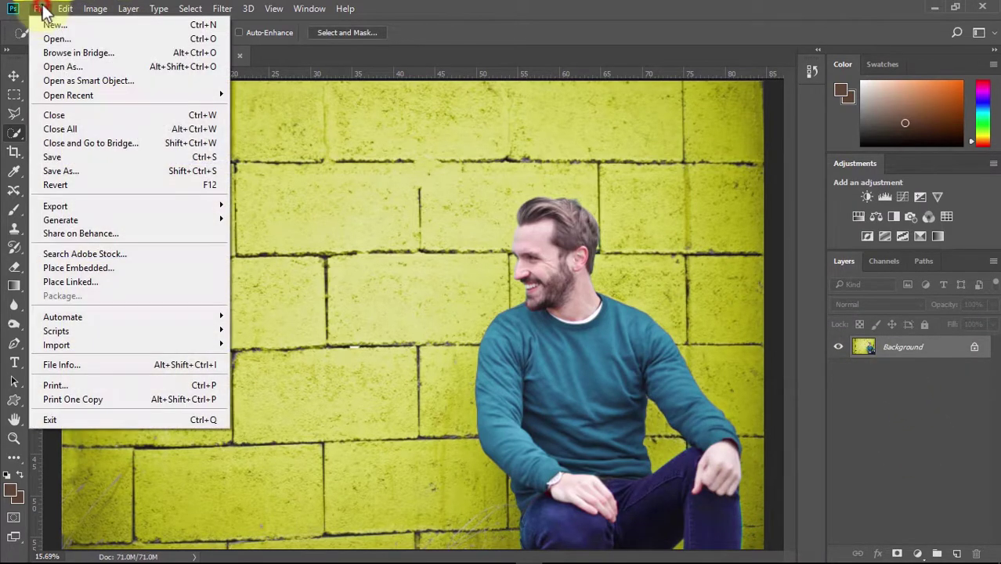
Step: Save the image to the Desktop as adult-beard-cement-845434.jpg at JPEG quality 12 (Maximum)
{"action": "left_click", "coordinate": [93, 174]}
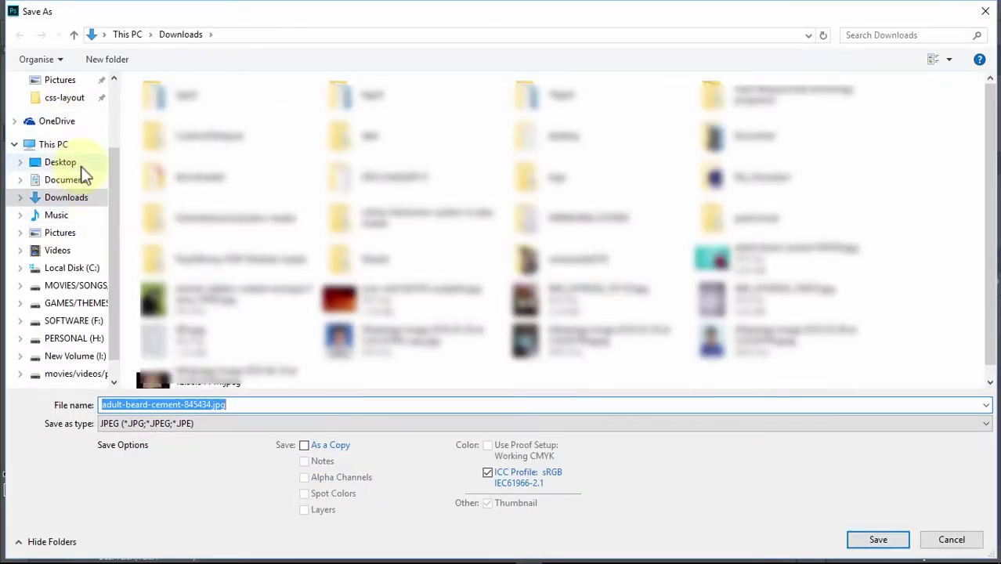
{"action": "left_click", "coordinate": [80, 166]}
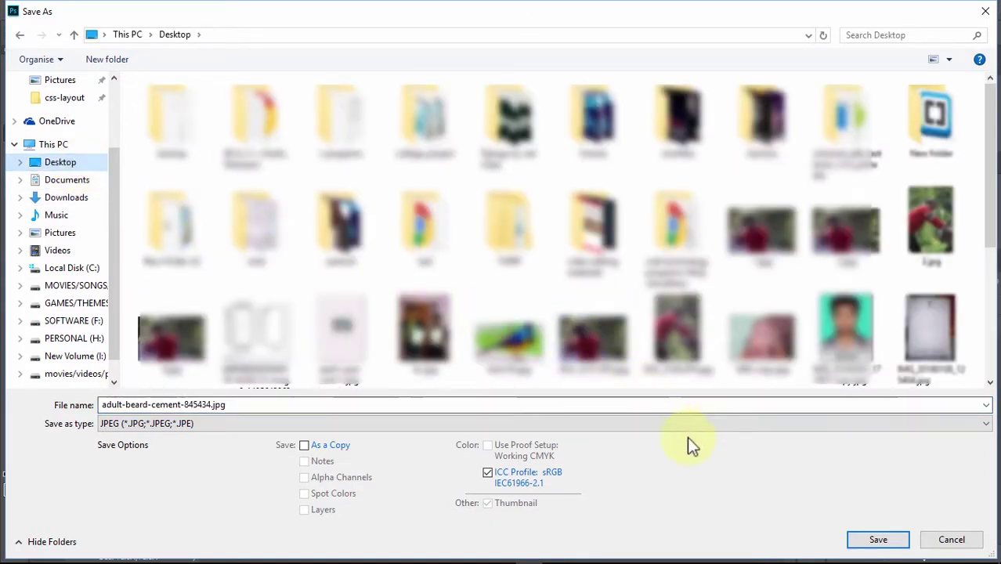
{"action": "left_click", "coordinate": [876, 540]}
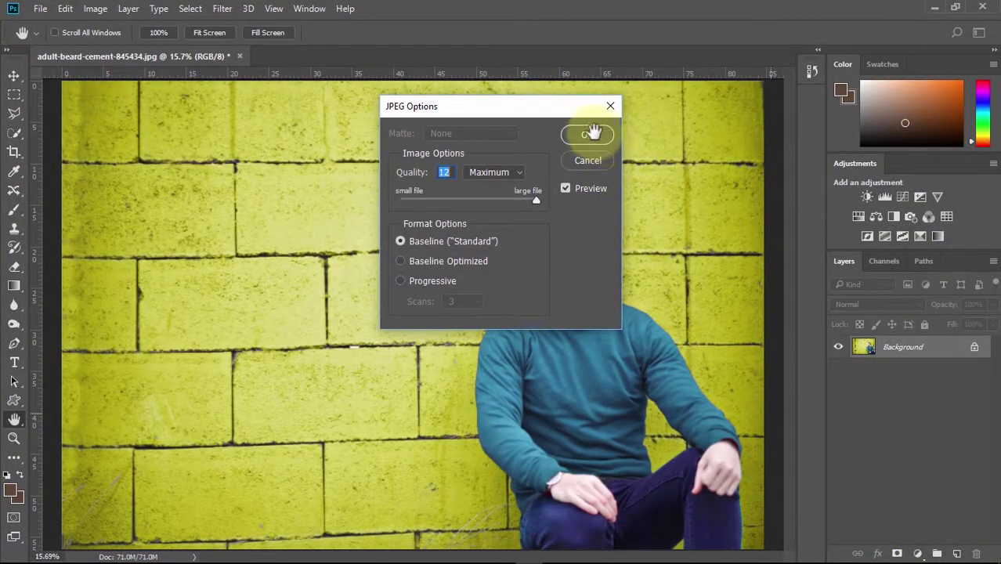
{"action": "left_click", "coordinate": [590, 134]}
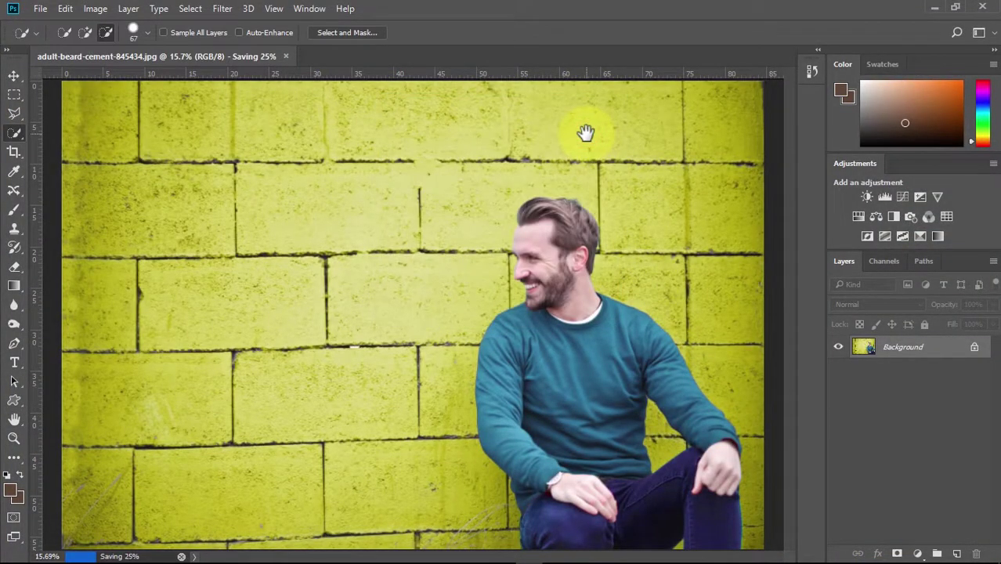